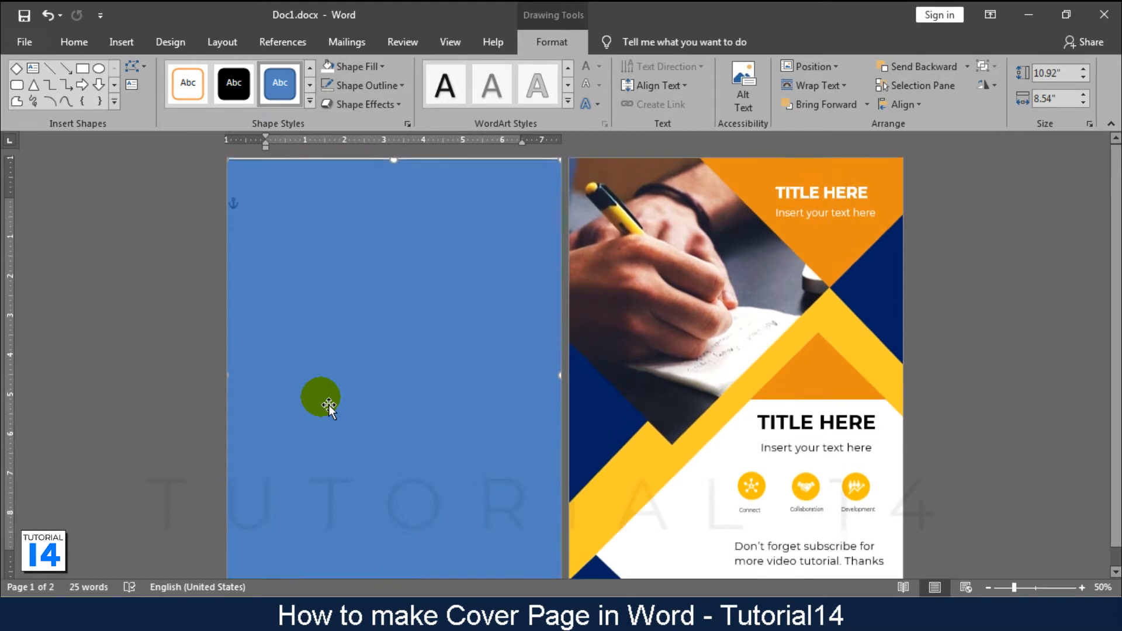
# Extend the blue rectangle to the first page's top edge, about 11.06" high, and fill it with the recent light orange.
pyautogui.moveTo(409, 168); pyautogui.dragTo(409, 162)
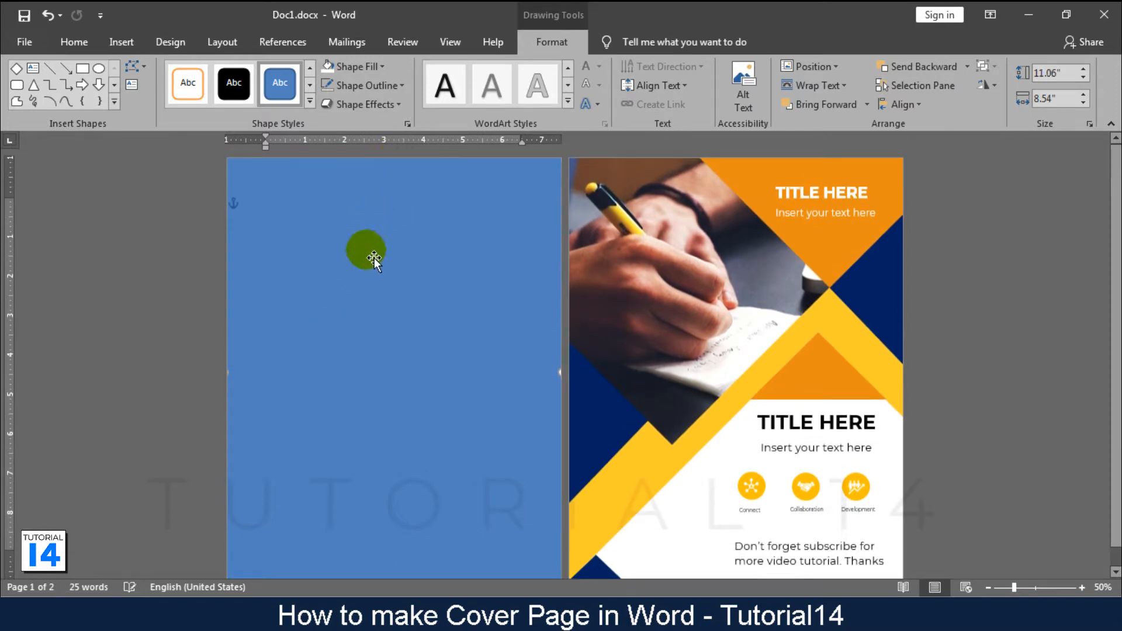
pyautogui.click(364, 67)
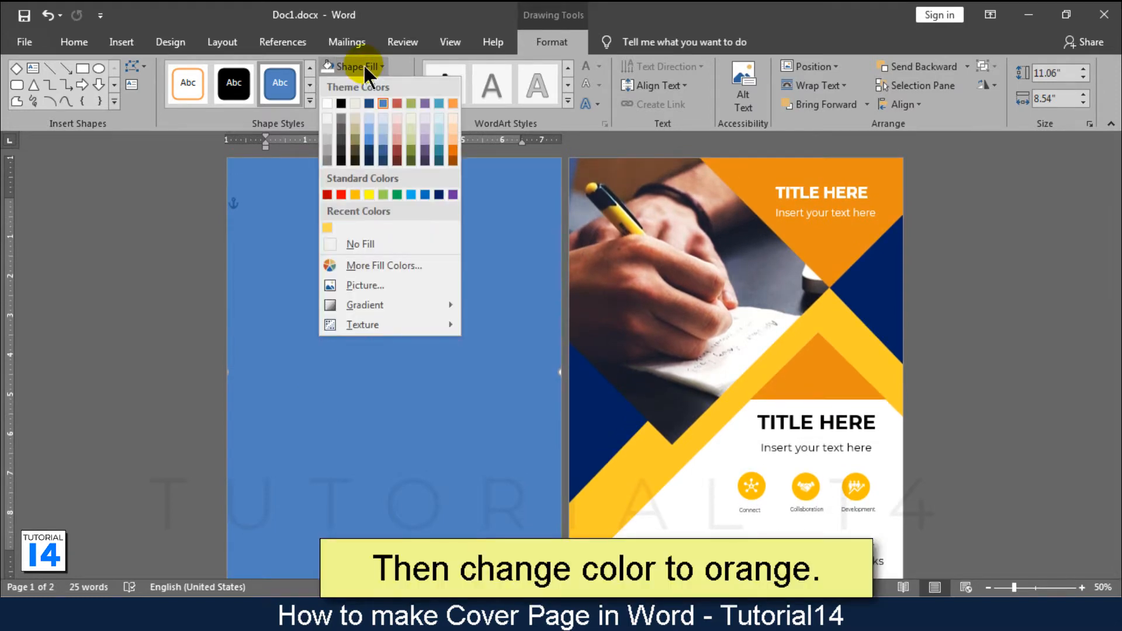
pyautogui.click(327, 226)
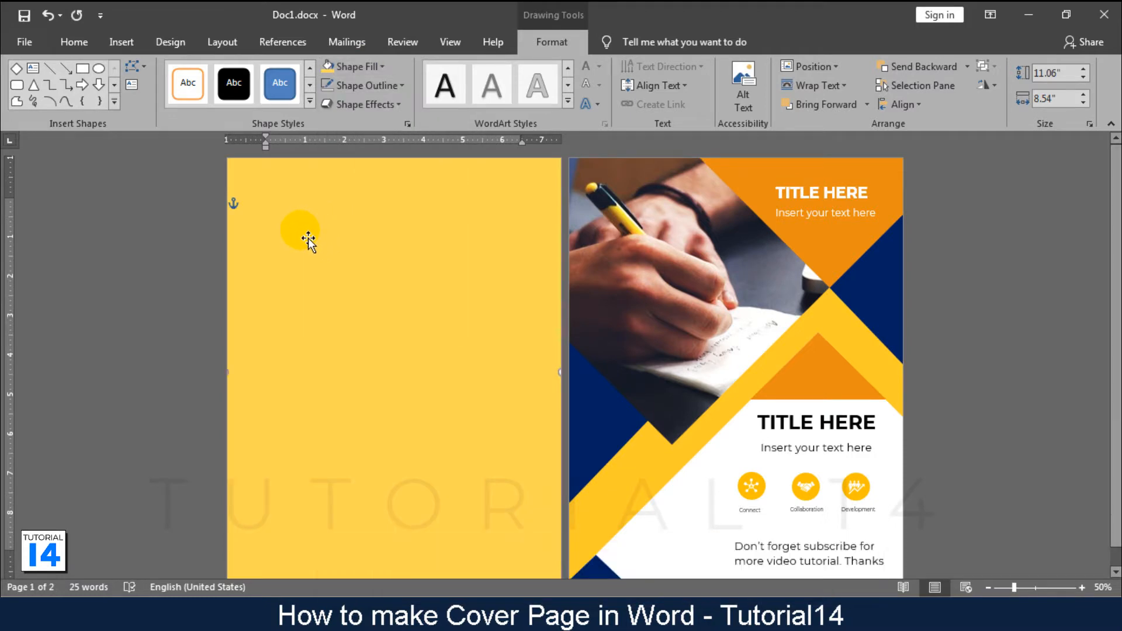
# Draw a diamond about 7.71" high and 7.94" wide and move it over the first page's upper-left corner.
pyautogui.click(115, 44)
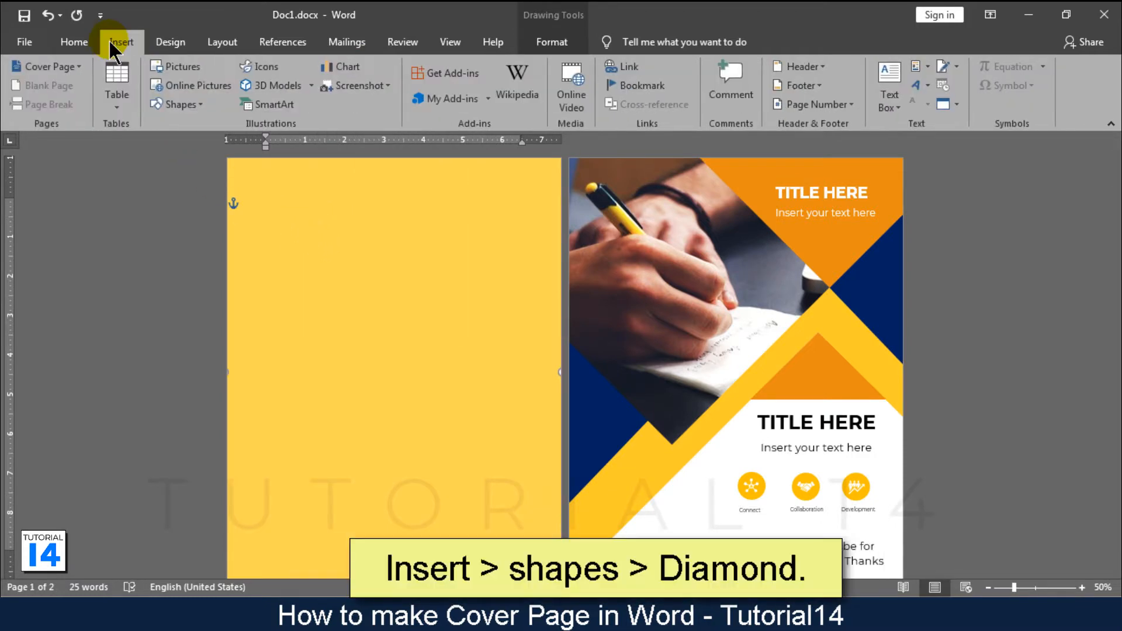
pyautogui.click(190, 109)
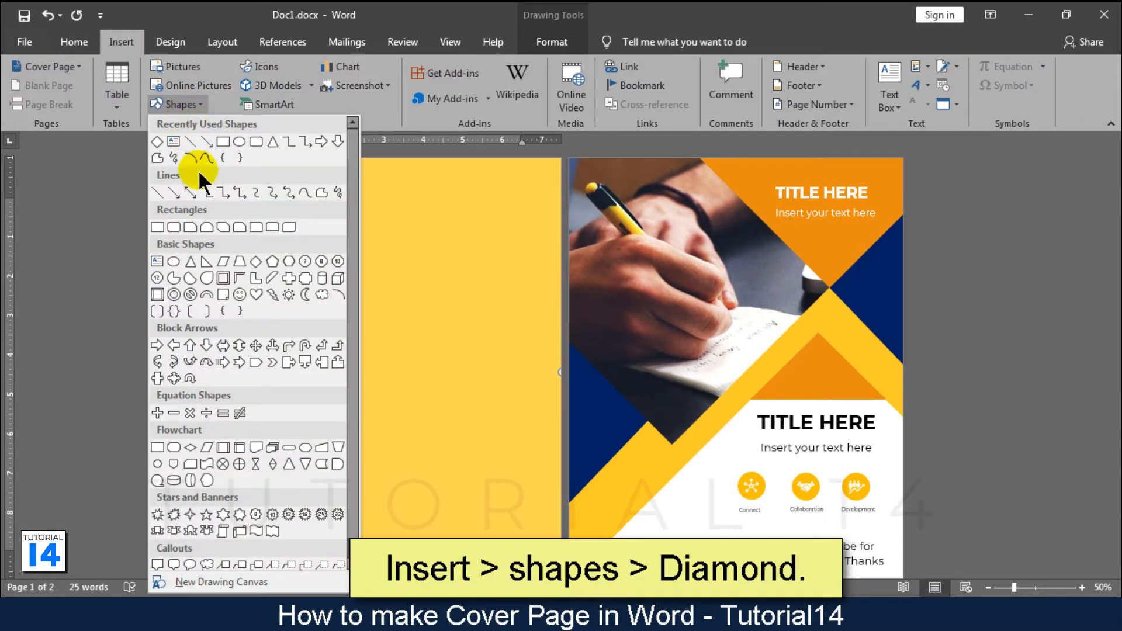
pyautogui.click(255, 261)
pyautogui.moveTo(255, 194)
pyautogui.mouseDown()
pyautogui.moveTo(327, 295)
pyautogui.moveTo(528, 481)
pyautogui.moveTo(538, 466)
pyautogui.moveTo(567, 494)
pyautogui.mouseUp()
pyautogui.moveTo(434, 413); pyautogui.dragTo(322, 292)
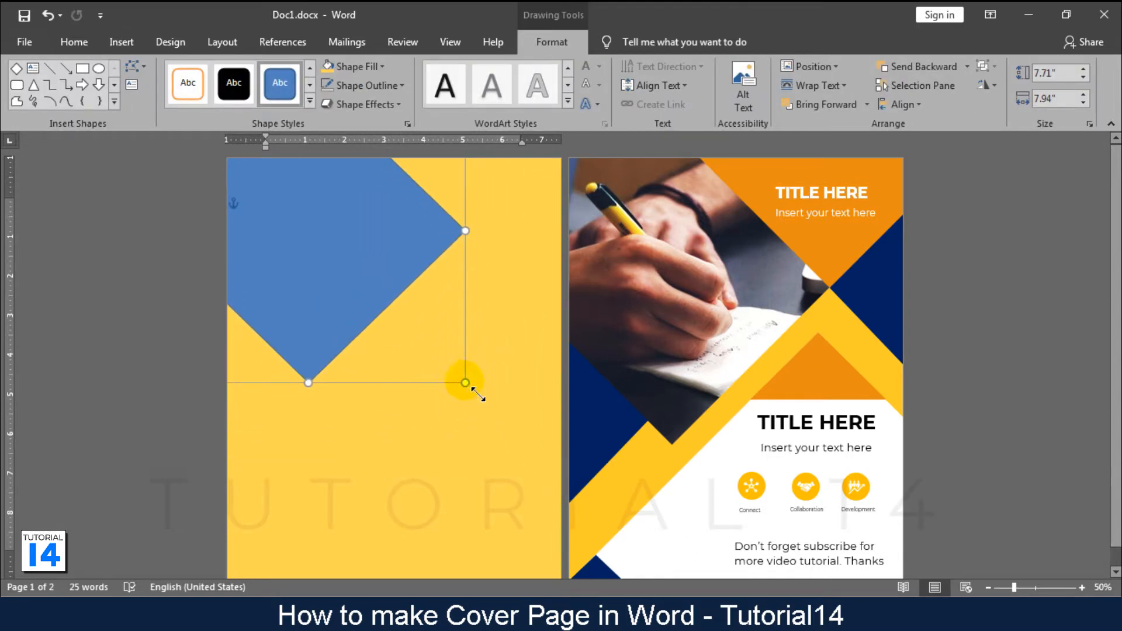
# Enlarge the diamond to about 9.75" by 10.04" and reposition it so it runs off the page's upper-left corner.
pyautogui.moveTo(465, 383); pyautogui.dragTo(517, 429)
pyautogui.moveTo(358, 361); pyautogui.dragTo(353, 351)
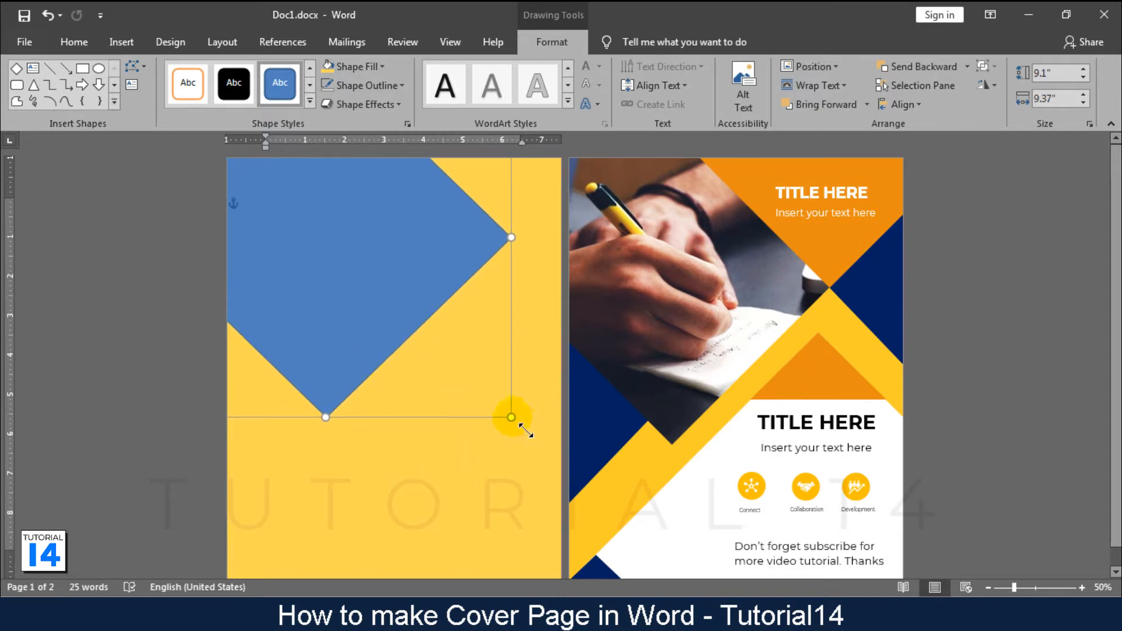
pyautogui.moveTo(512, 417); pyautogui.dragTo(528, 442)
pyautogui.moveTo(338, 342); pyautogui.dragTo(332, 329)
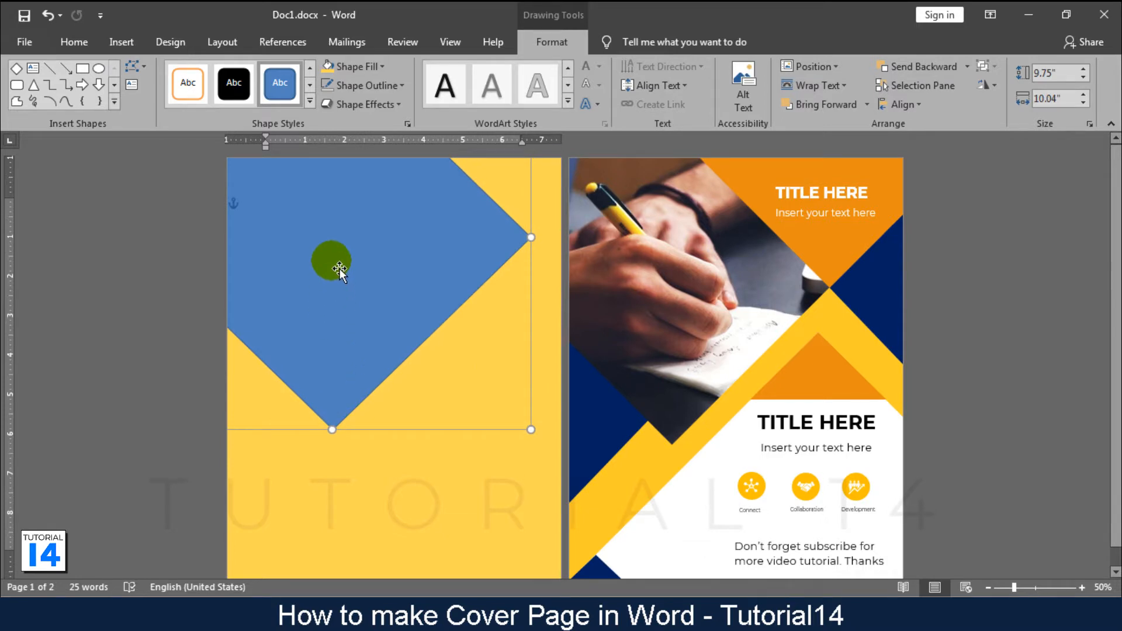
# Duplicate the diamond and place the copy over the page's upper-right corner, flush with the first diamond's lower-right edge.
pyautogui.rightClick(332, 261)
pyautogui.click(354, 290)
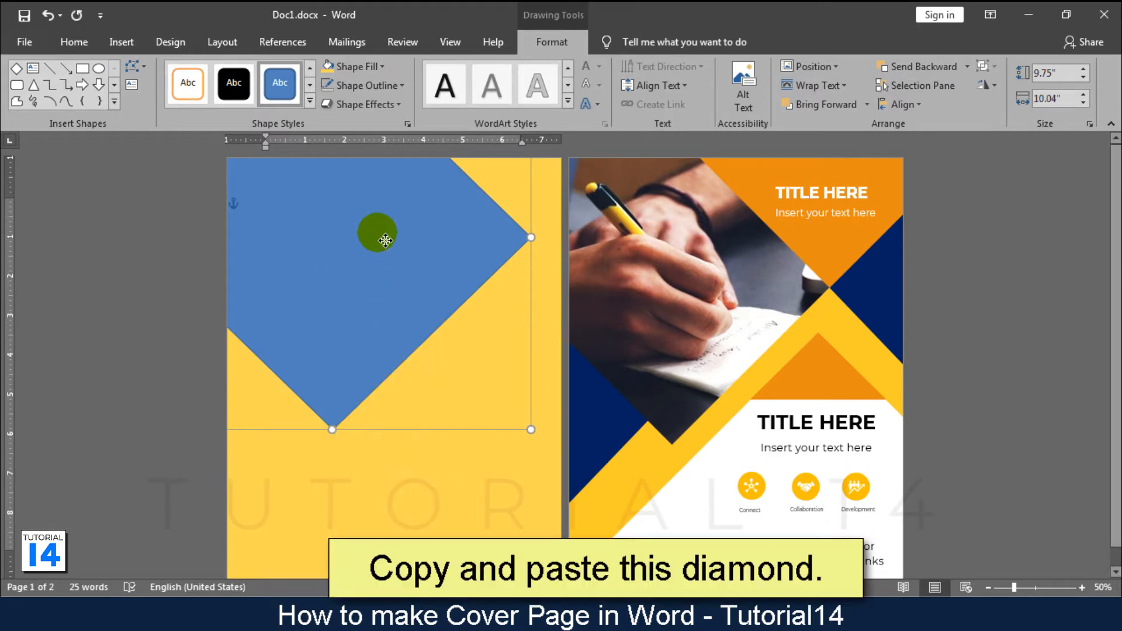
pyautogui.rightClick(385, 240)
pyautogui.click(408, 306)
pyautogui.moveTo(363, 325)
pyautogui.mouseDown()
pyautogui.moveTo(429, 240)
pyautogui.moveTo(421, 279)
pyautogui.moveTo(457, 266)
pyautogui.moveTo(450, 253)
pyautogui.moveTo(466, 240)
pyautogui.moveTo(485, 281)
pyautogui.moveTo(484, 263)
pyautogui.moveTo(352, 433)
pyautogui.mouseUp()
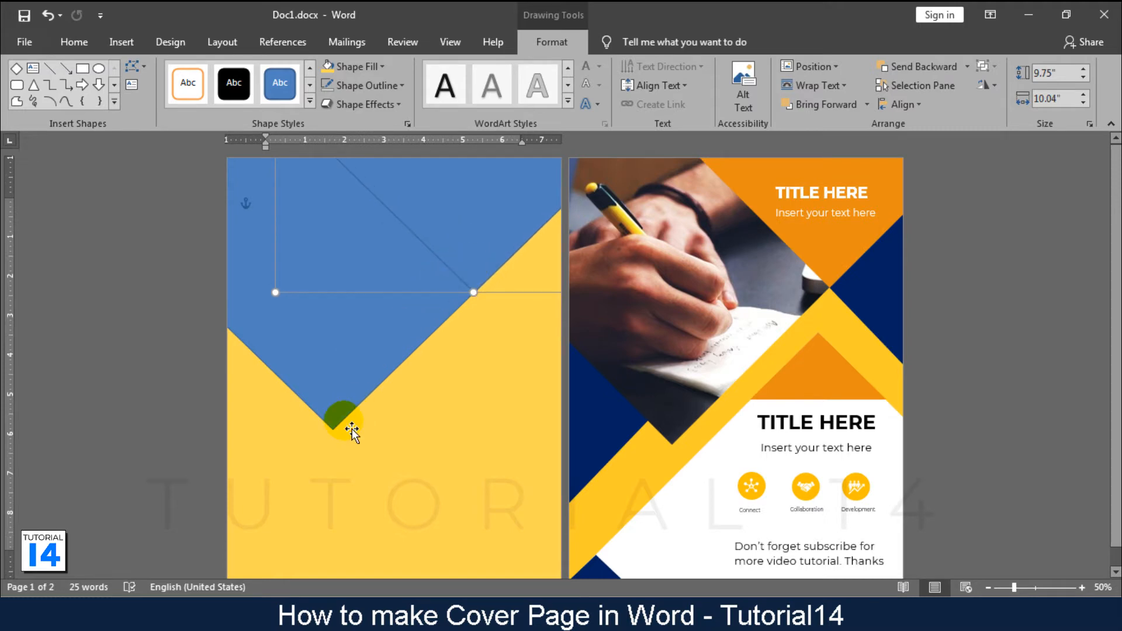
# Paste a third diamond, enlarge it to about 13.33" by 13.73", and place it across the lower part of the page.
pyautogui.rightClick(434, 235)
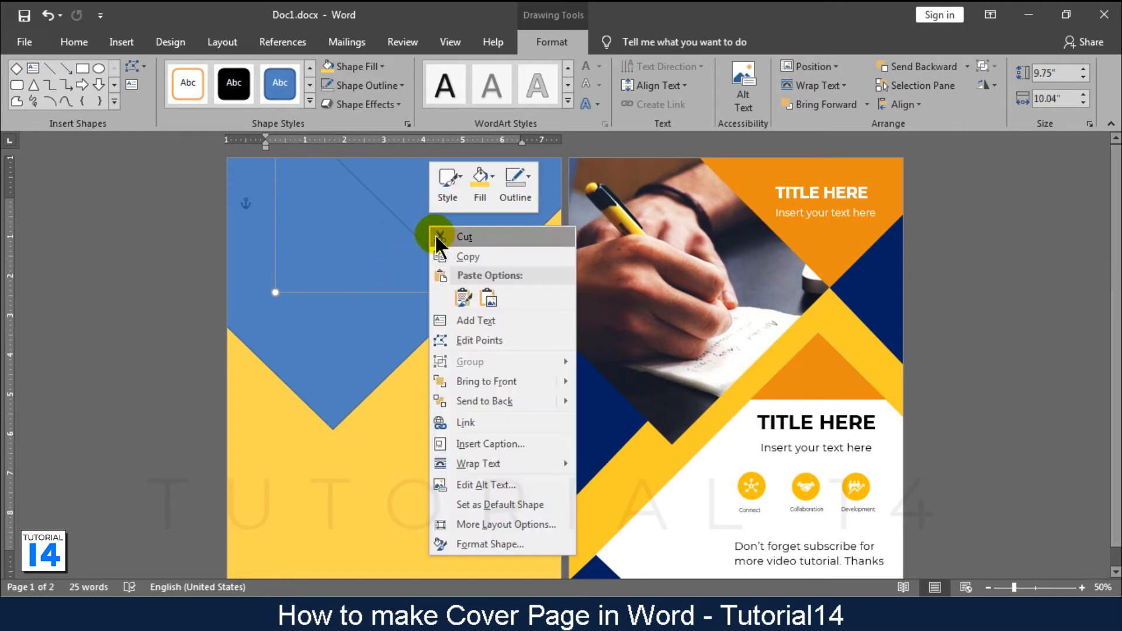
pyautogui.click(460, 295)
pyautogui.moveTo(343, 239); pyautogui.dragTo(358, 322)
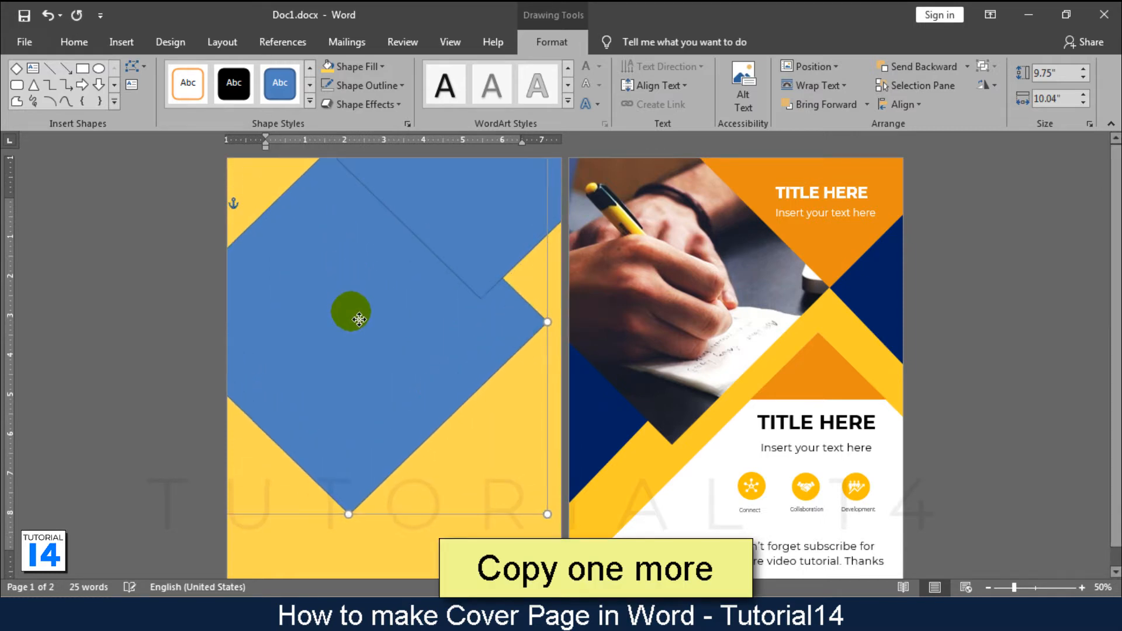
pyautogui.hotkey('ctrl', 'z')
pyautogui.moveTo(457, 276); pyautogui.dragTo(445, 218)
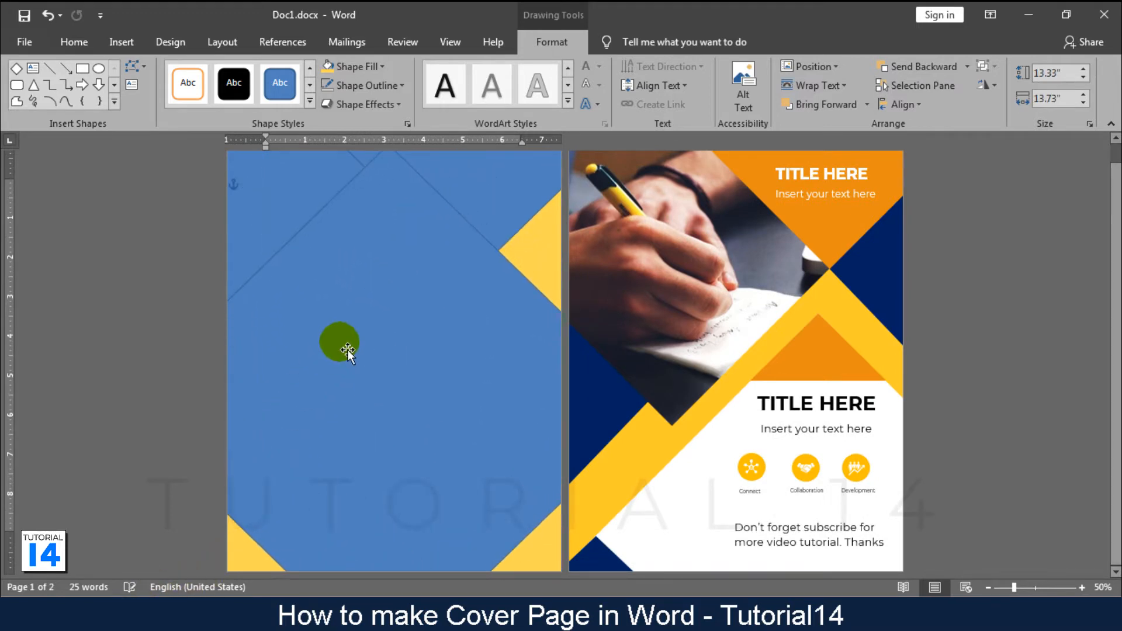
pyautogui.moveTo(338, 341); pyautogui.dragTo(429, 524)
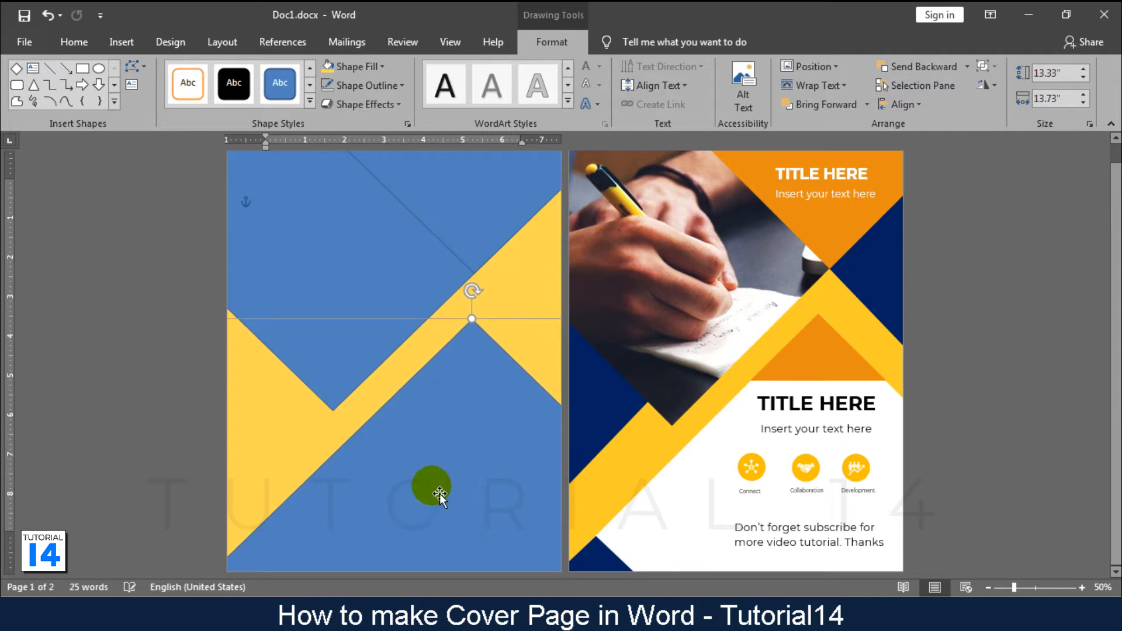
pyautogui.click(454, 482)
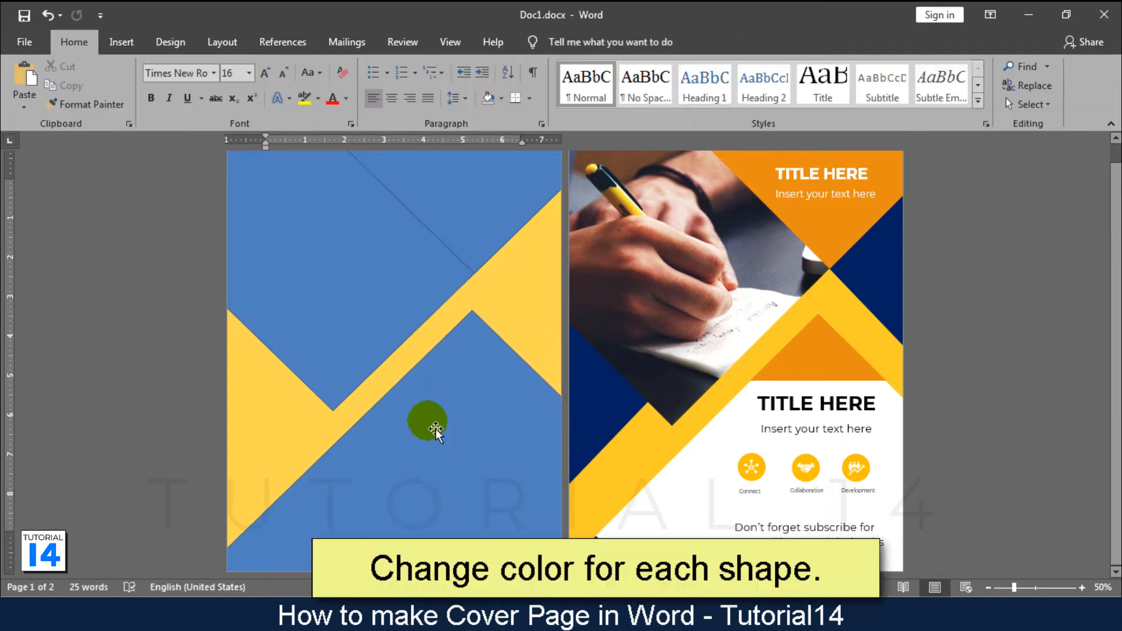
# Fill the large lower diamond with white and the upper-right diamond with standard orange.
pyautogui.doubleClick(475, 420)
pyautogui.click(358, 66)
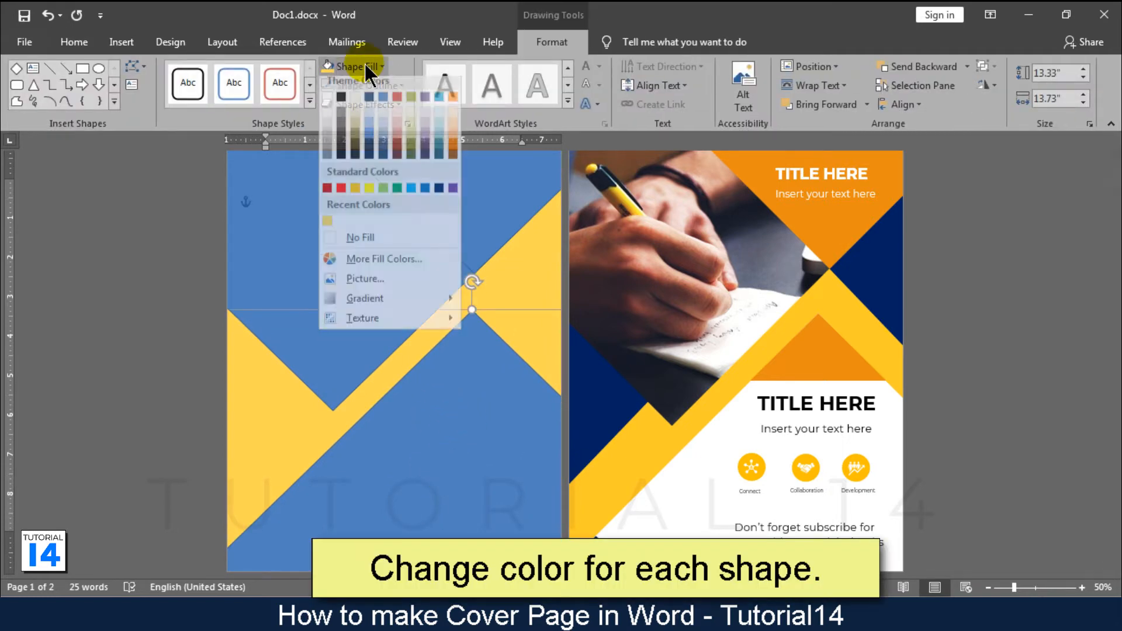
pyautogui.click(328, 103)
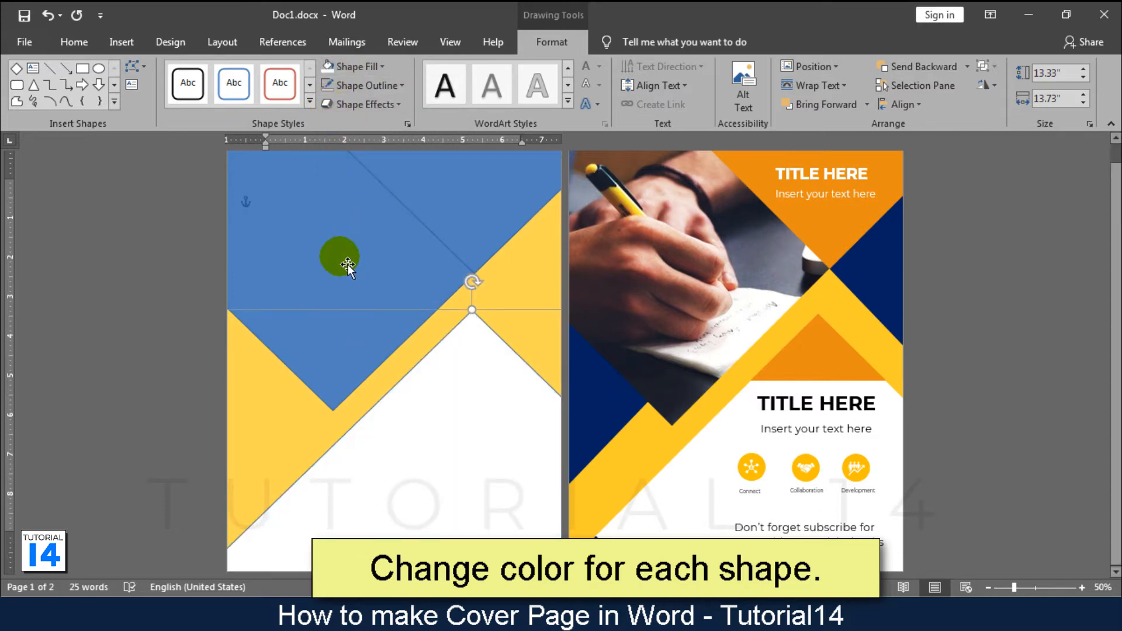
pyautogui.click(446, 210)
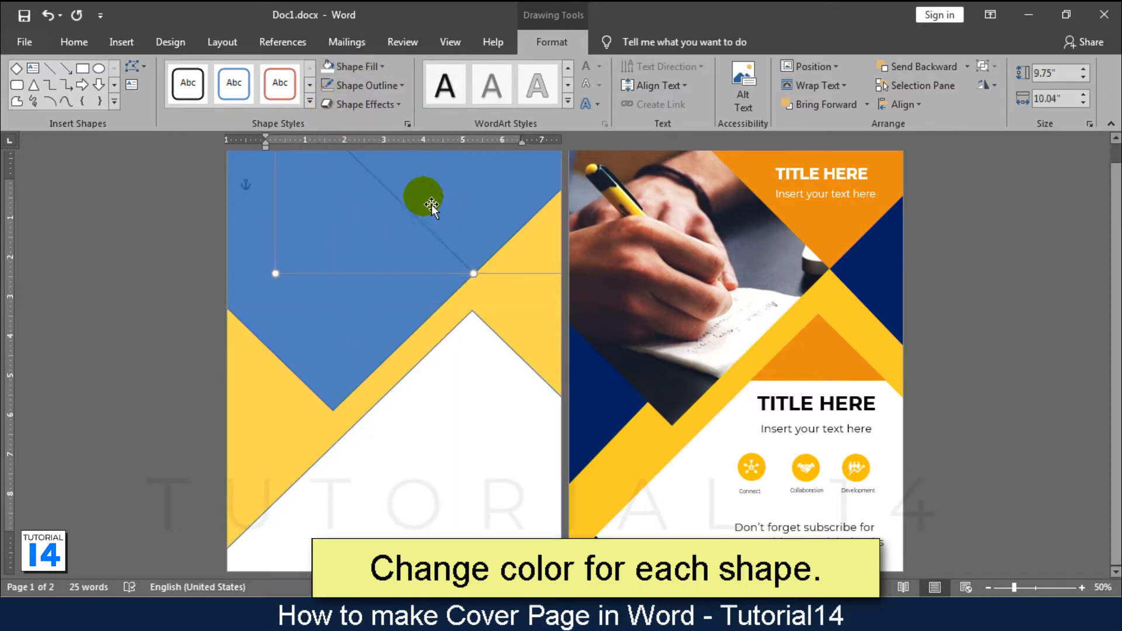
pyautogui.click(358, 66)
pyautogui.click(354, 194)
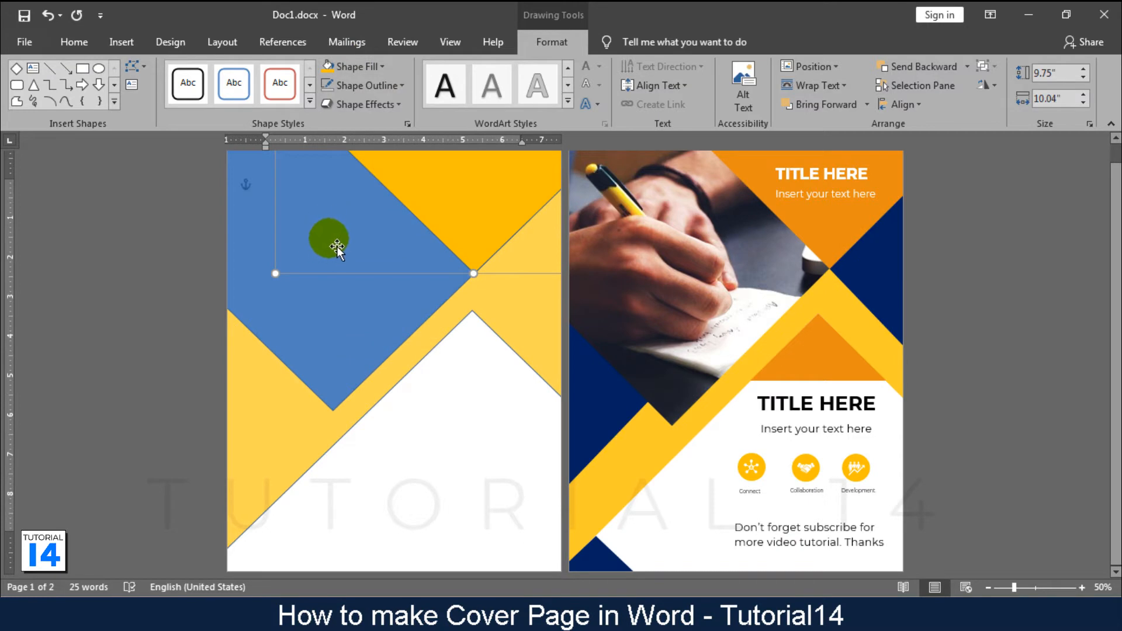
# Fill the upper-left diamond with the photo of a hand writing from a local file.
pyautogui.click(346, 244)
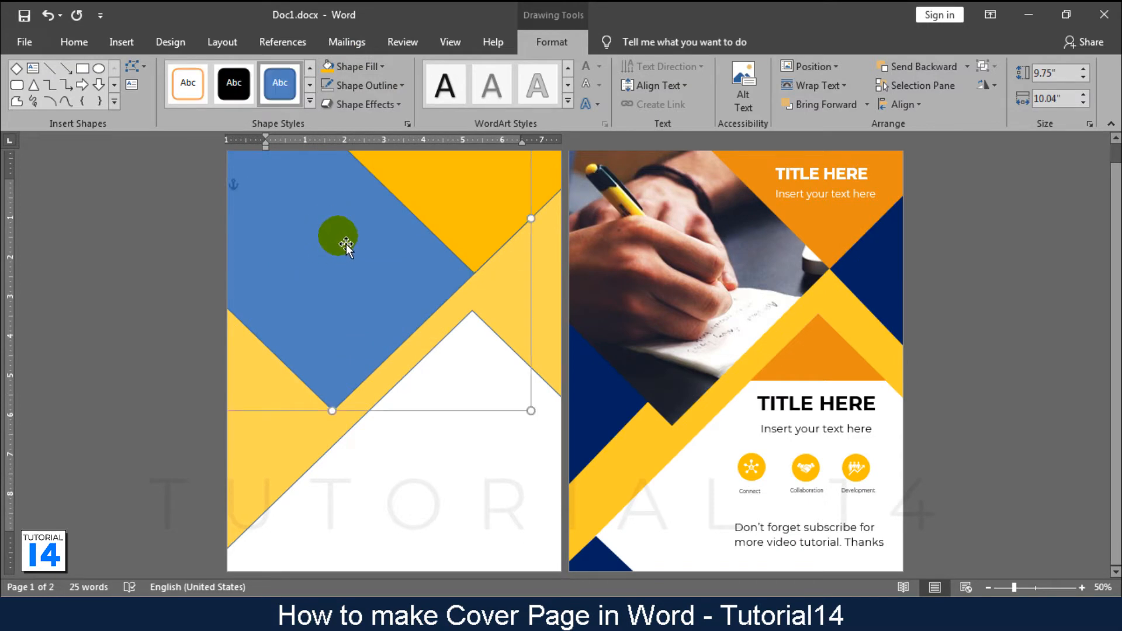
pyautogui.click(360, 67)
pyautogui.click(373, 281)
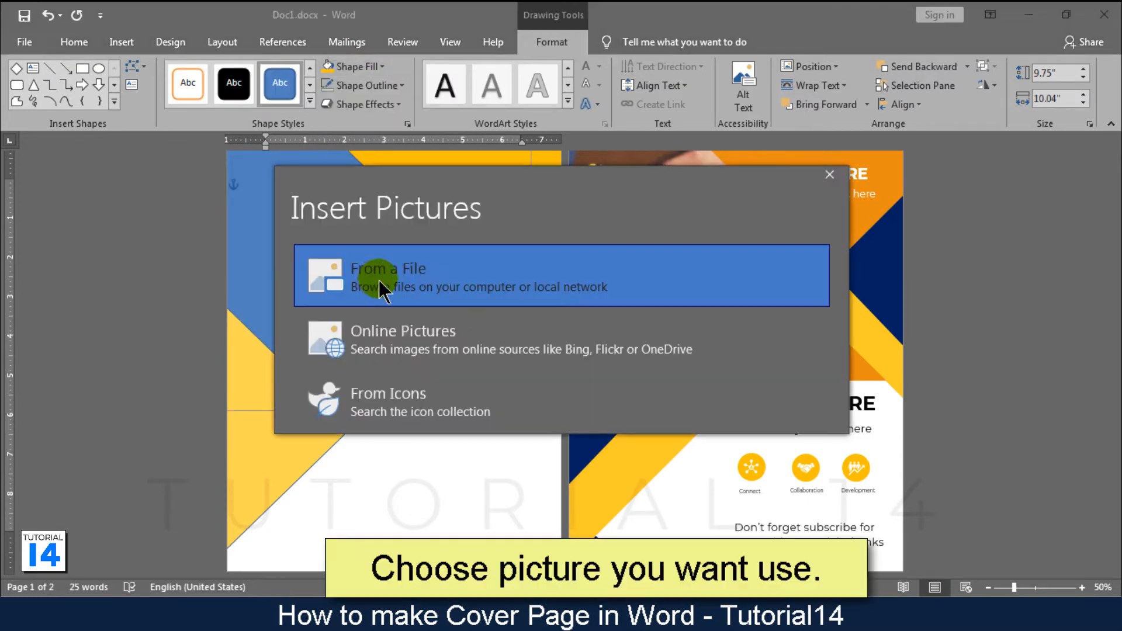
pyautogui.click(416, 266)
pyautogui.doubleClick(202, 111)
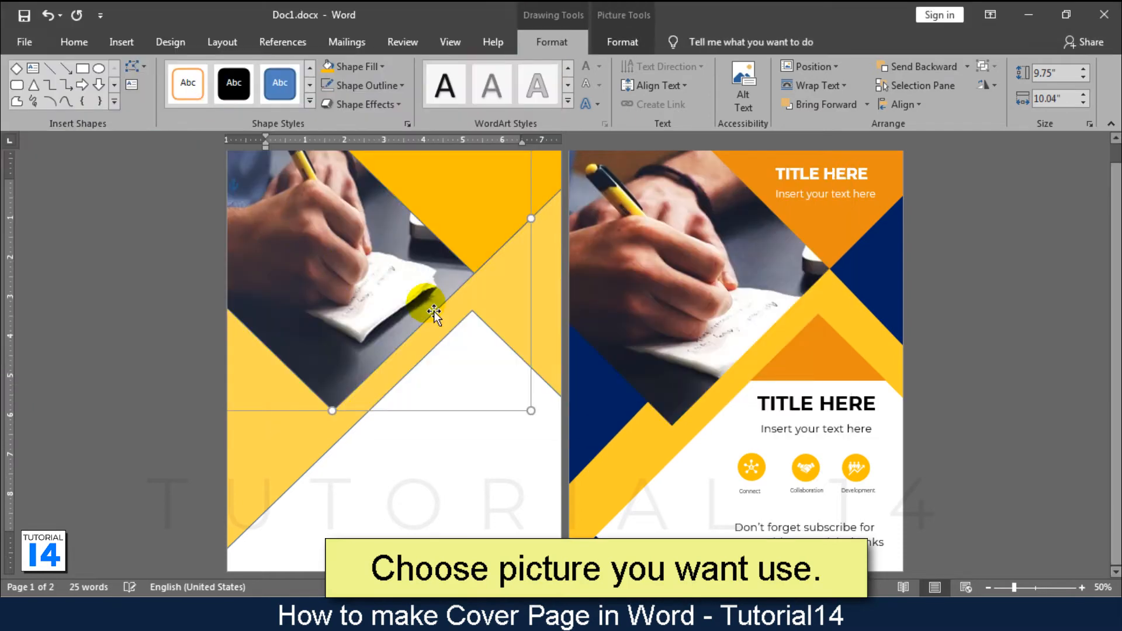
# Set the photo fill's top offset to 22% and right offset to -16% in the upper-left diamond's formatting.
pyautogui.rightClick(379, 295)
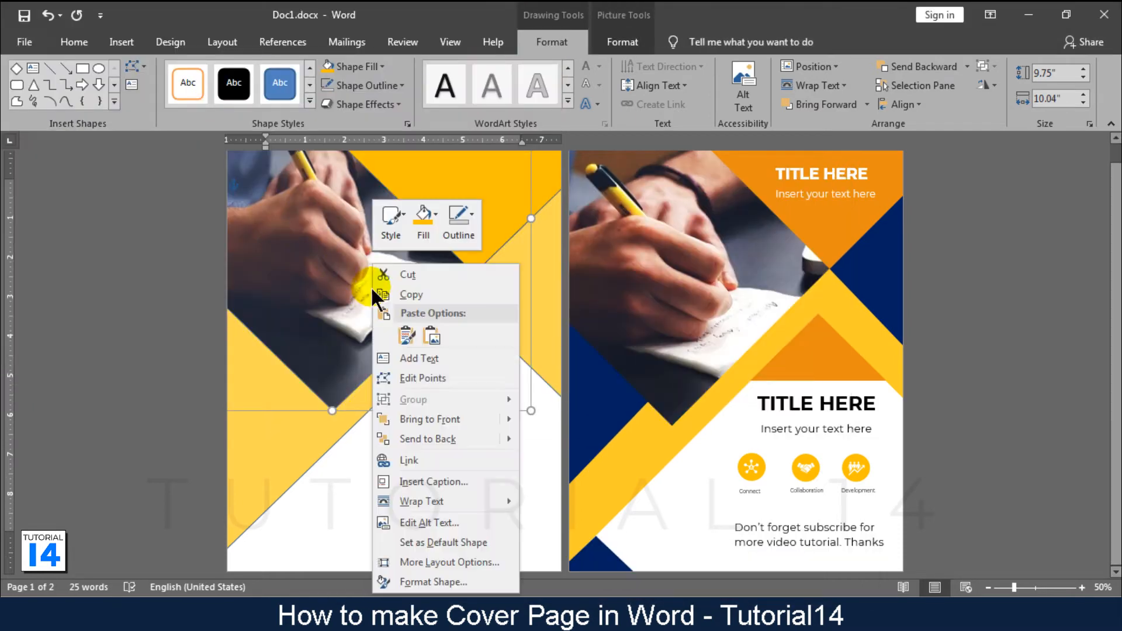
pyautogui.click(422, 576)
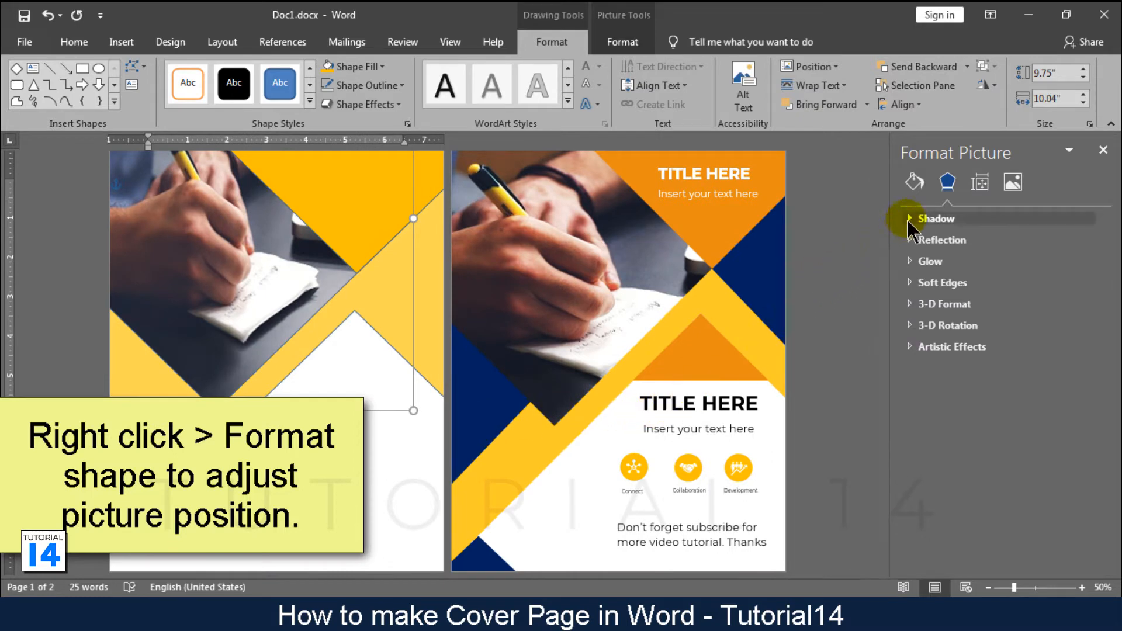
pyautogui.click(915, 182)
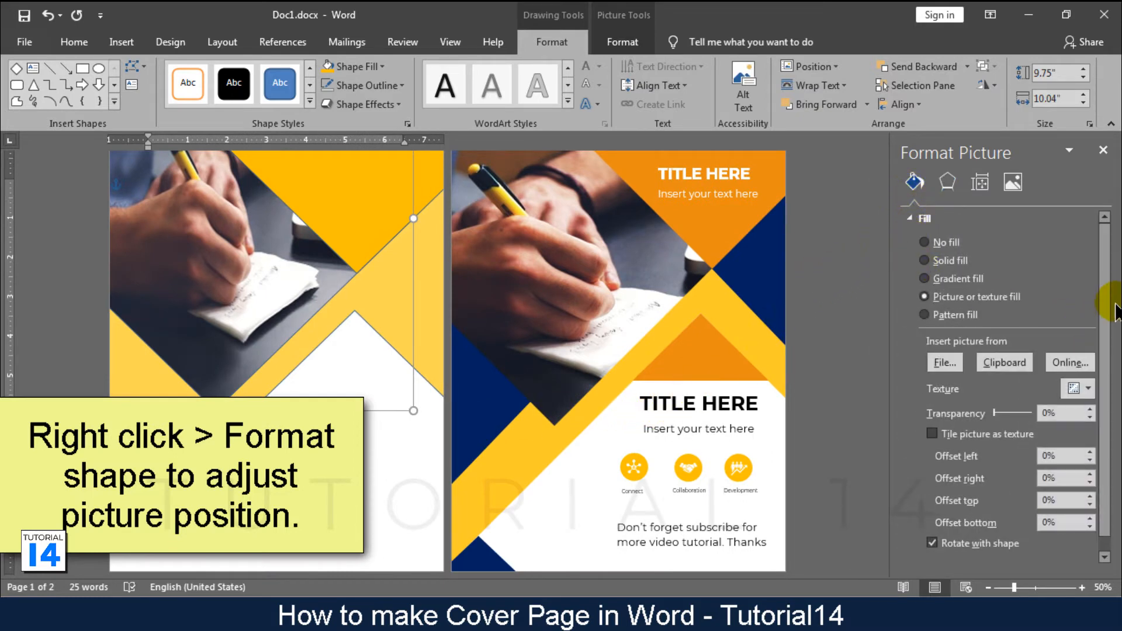
pyautogui.moveTo(1105, 298); pyautogui.dragTo(1110, 363)
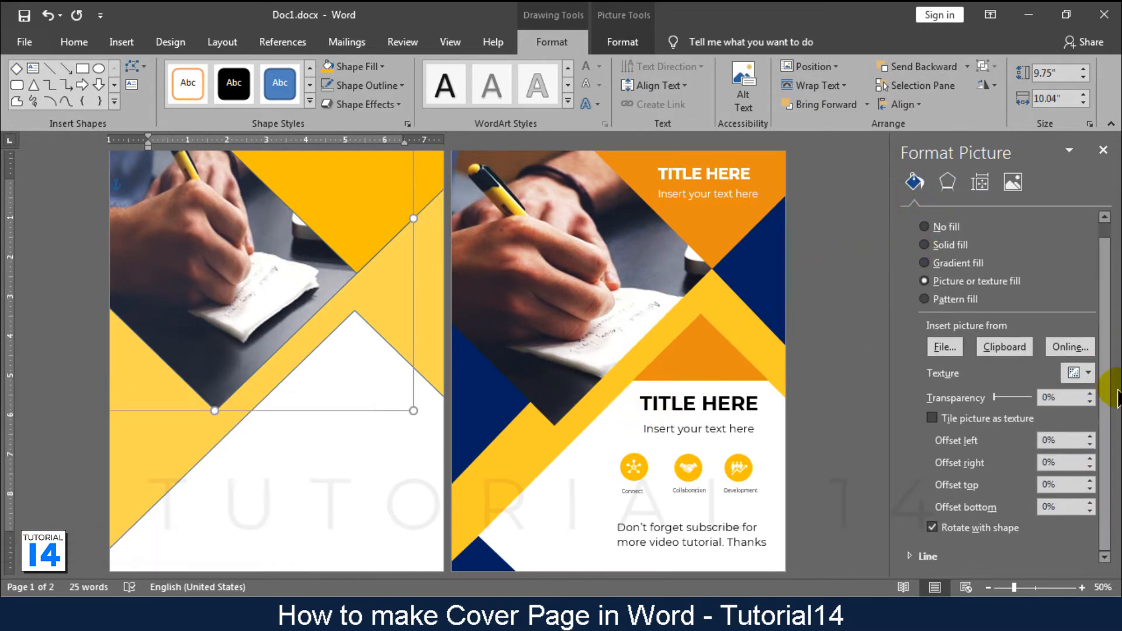
pyautogui.click(1089, 481)
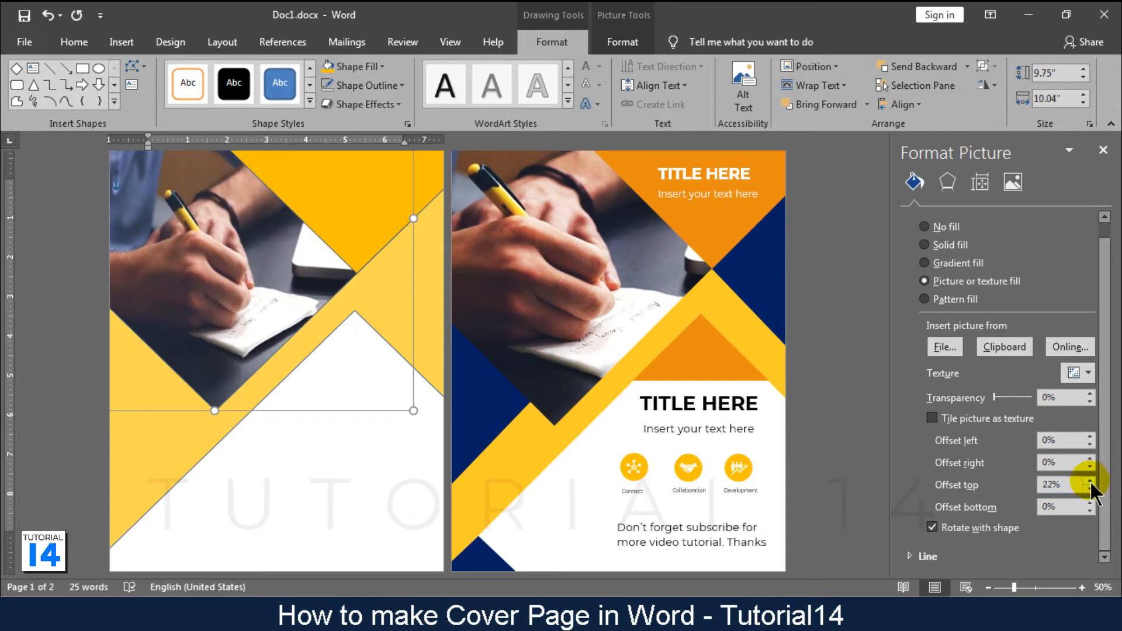
pyautogui.click(1089, 466)
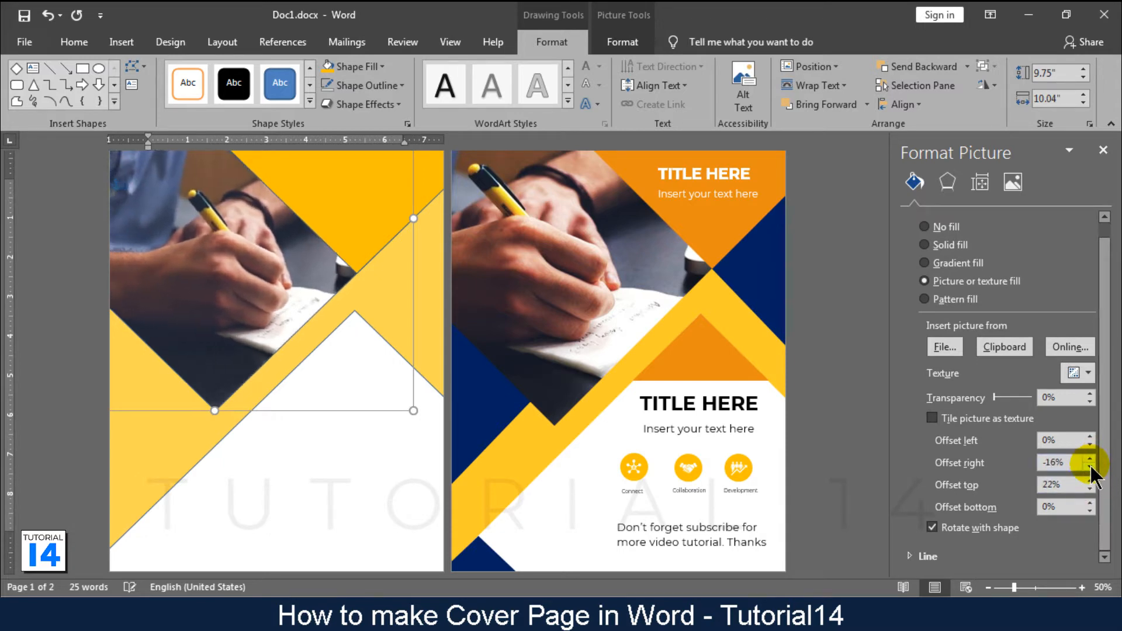
# Refine the photo fill's offsets to -16% left, -23% right and 15% top, then close the formatting settings.
pyautogui.click(1090, 437)
pyautogui.click(1090, 480)
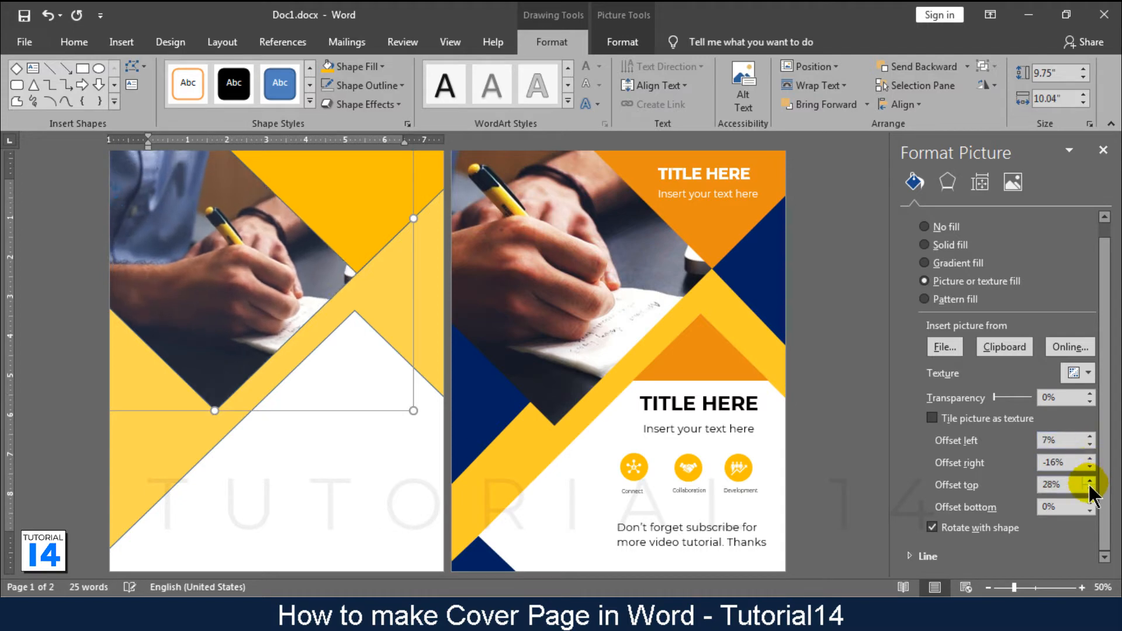
pyautogui.click(1089, 489)
pyautogui.click(1090, 467)
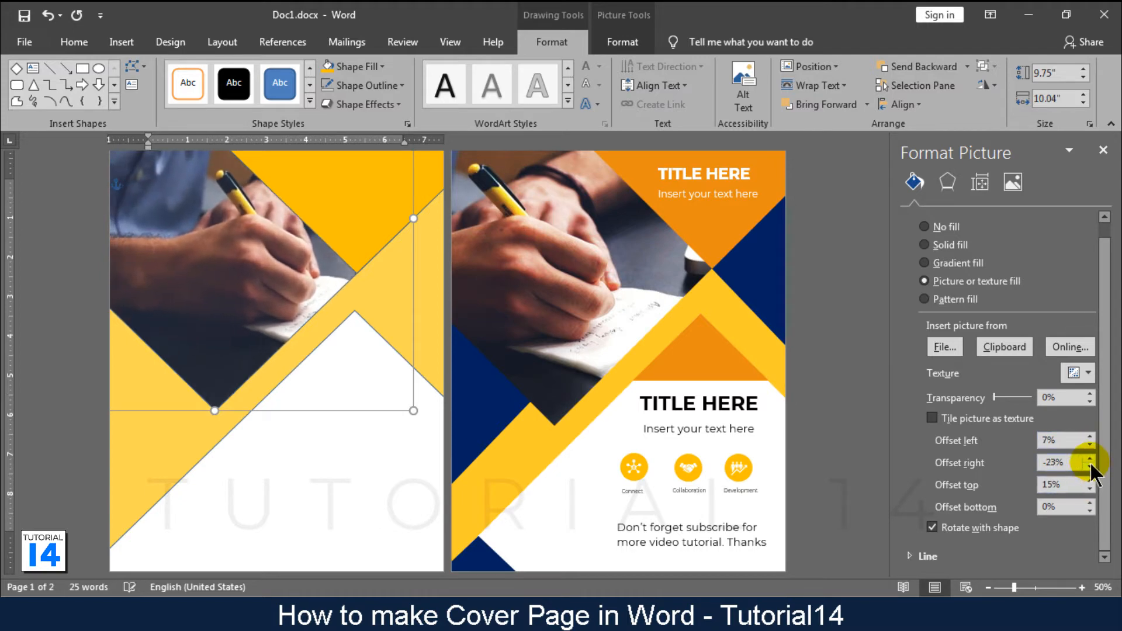
pyautogui.click(1089, 445)
pyautogui.click(1090, 445)
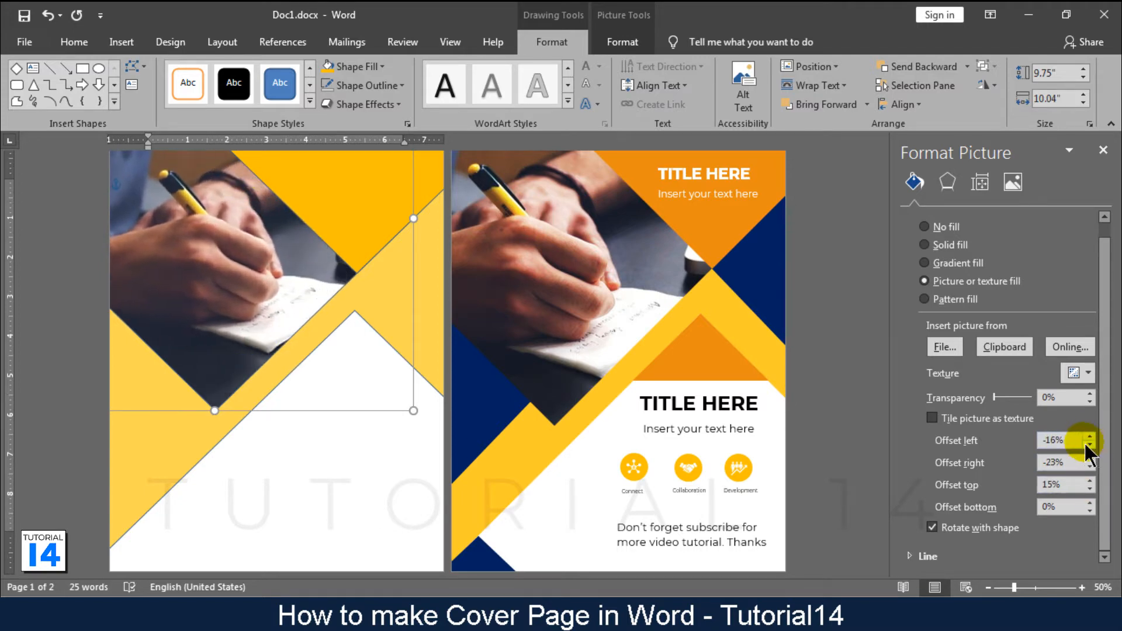
pyautogui.click(1103, 150)
# Draw an isosceles triangle about 3.63" by 4.21", rotate it 90° right, and move it toward the page's left edge.
pyautogui.click(121, 42)
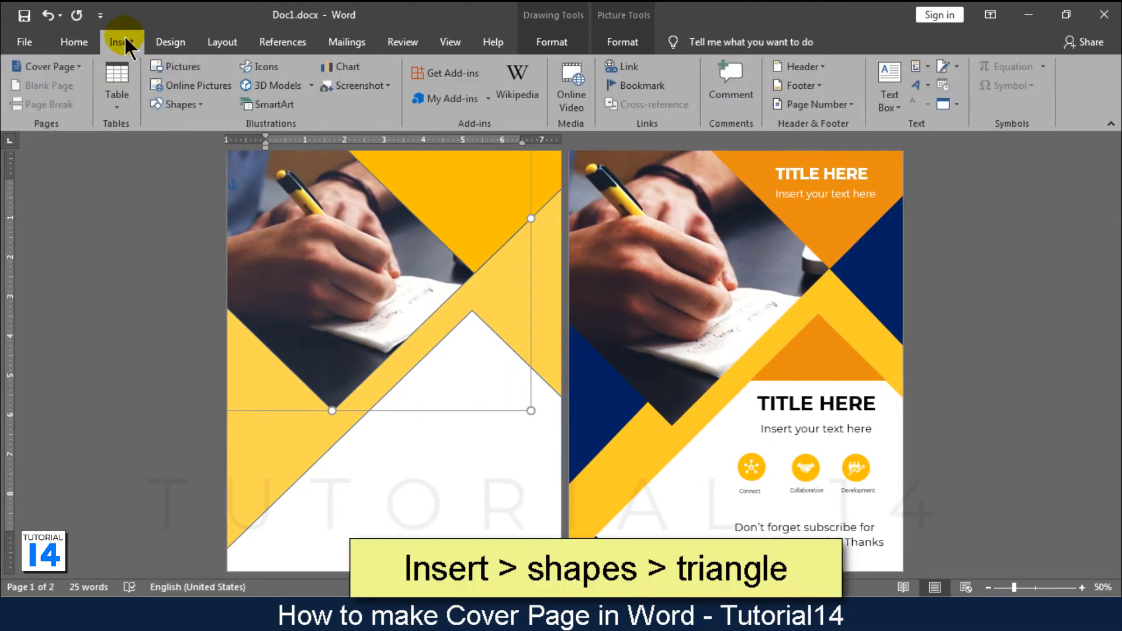
pyautogui.click(175, 105)
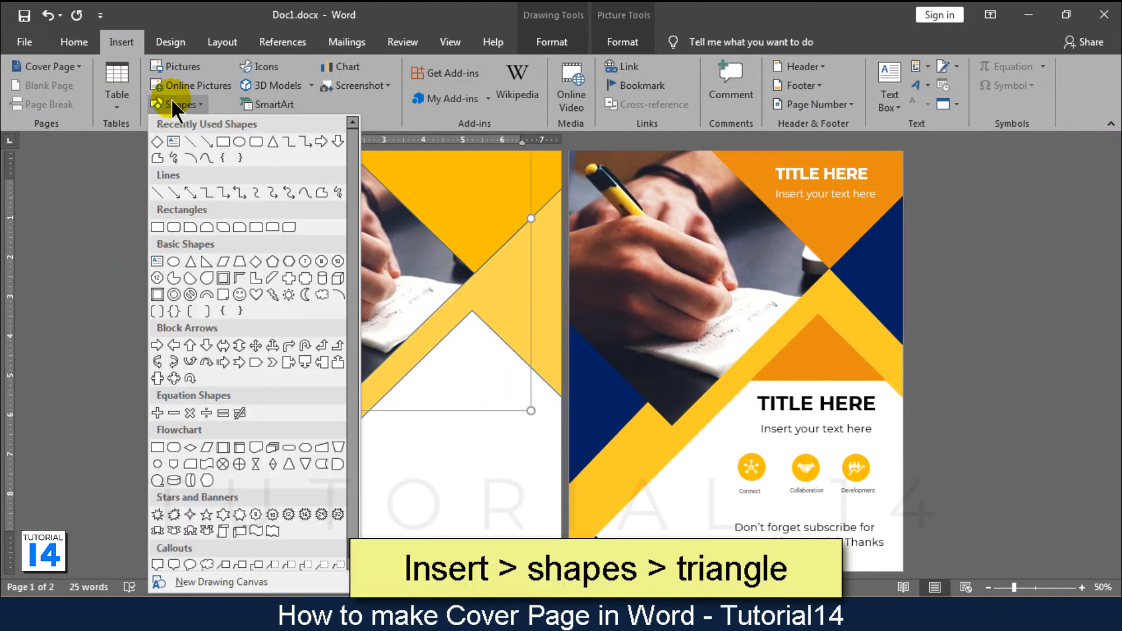
pyautogui.click(194, 256)
pyautogui.moveTo(357, 307)
pyautogui.mouseDown()
pyautogui.moveTo(430, 426)
pyautogui.moveTo(499, 418)
pyautogui.mouseUp()
pyautogui.moveTo(423, 341); pyautogui.dragTo(383, 388)
pyautogui.moveTo(394, 309); pyautogui.dragTo(468, 406)
pyautogui.moveTo(352, 414); pyautogui.dragTo(299, 428)
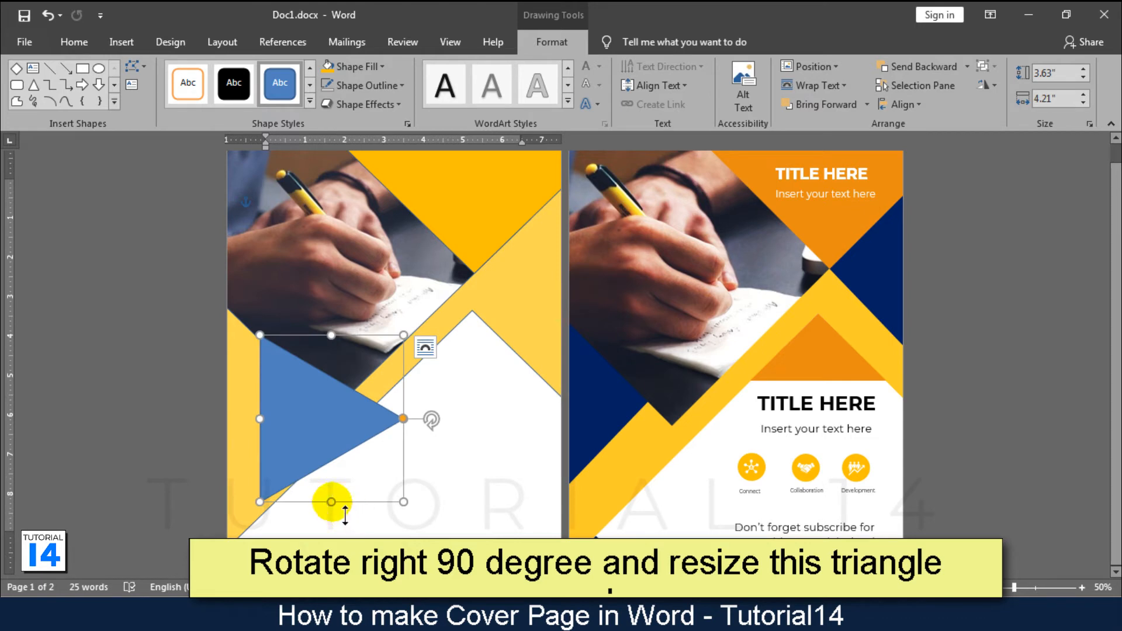
# Enlarge the blue triangle to about 3.63" by 7.06" and place it against the page's left edge below the photo diamond.
pyautogui.moveTo(332, 503); pyautogui.dragTo(325, 560)
pyautogui.moveTo(315, 459); pyautogui.dragTo(297, 333)
pyautogui.moveTo(316, 435); pyautogui.dragTo(314, 488)
pyautogui.moveTo(297, 342); pyautogui.dragTo(266, 415)
pyautogui.moveTo(354, 283); pyautogui.dragTo(333, 326)
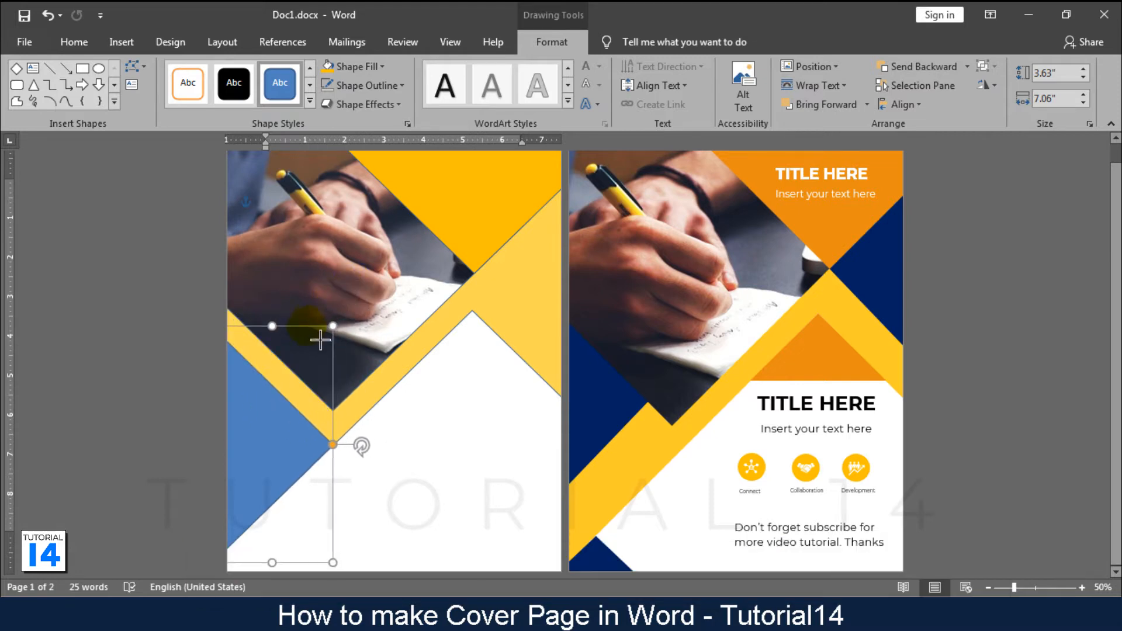
# Shrink the blue triangle to about 1.95" by 3.79" and fit it against the photo diamond's lower-left edge.
pyautogui.moveTo(255, 417); pyautogui.dragTo(272, 397)
pyautogui.moveTo(346, 546); pyautogui.dragTo(315, 472)
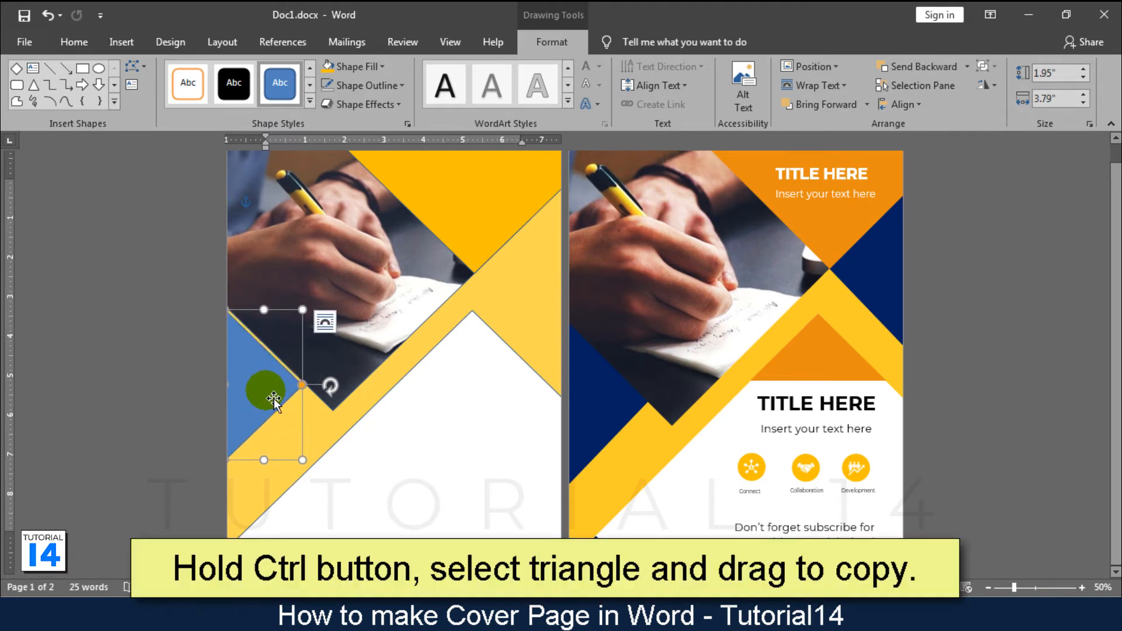
pyautogui.press('Up')
pyautogui.press('Up')
pyautogui.press('Up')
pyautogui.press('Up')
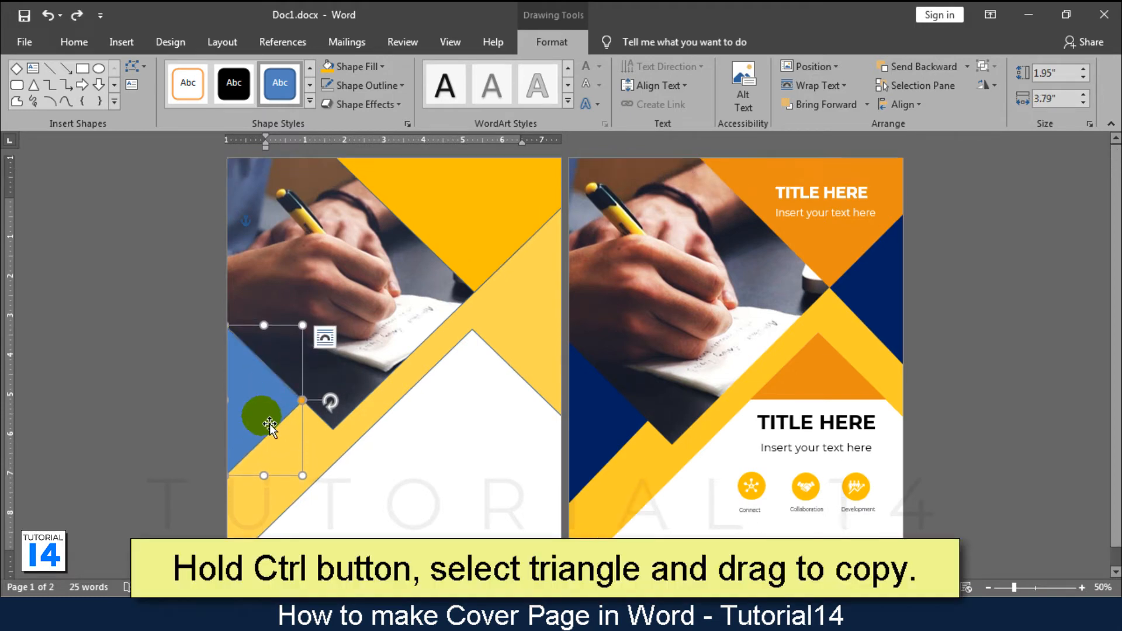
# Copy the triangle to the page's right edge, turned to point left, and shift the orange diamond right to meet its tip.
pyautogui.keyDown('ctrl'); pyautogui.moveTo(272, 420); pyautogui.dragTo(474, 425); pyautogui.keyUp('ctrl')
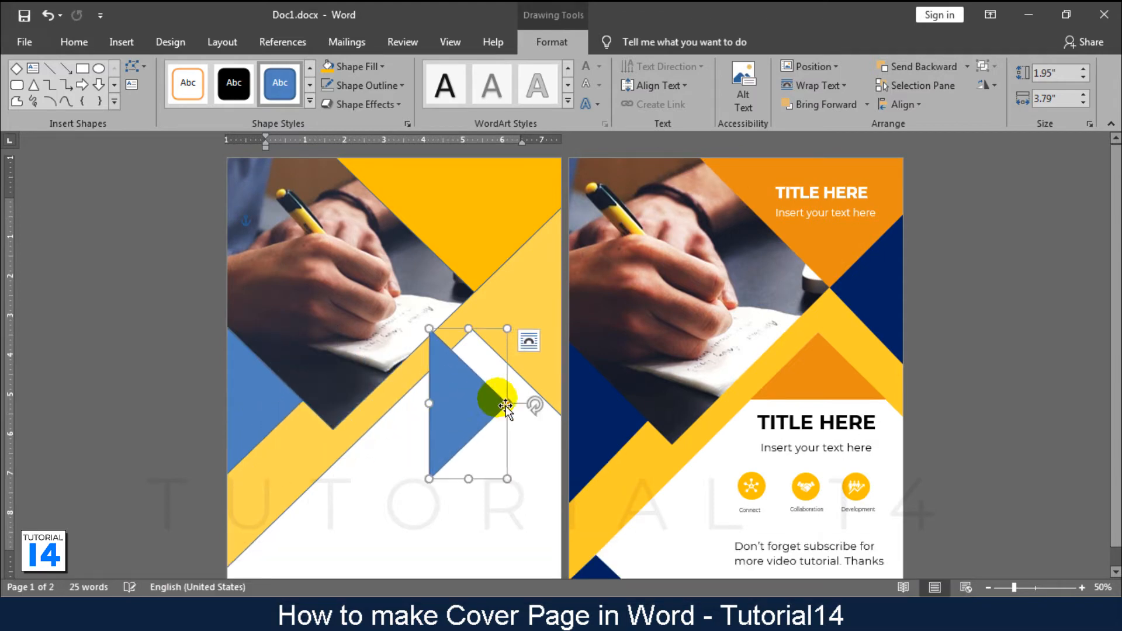
pyautogui.moveTo(542, 411); pyautogui.dragTo(419, 413)
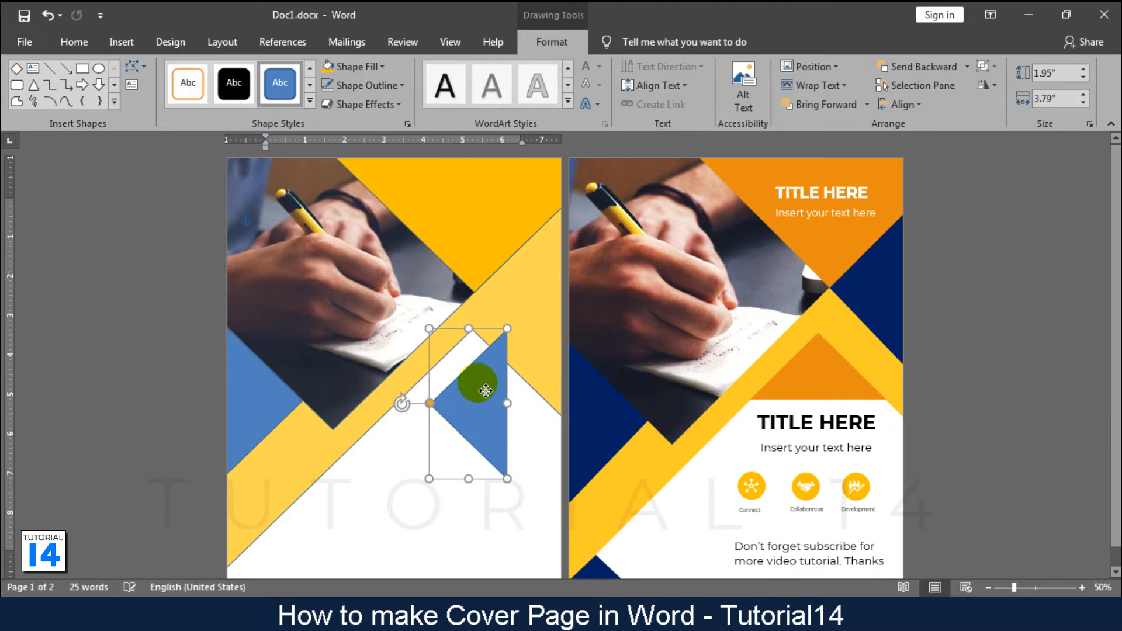
pyautogui.moveTo(475, 388); pyautogui.dragTo(523, 299)
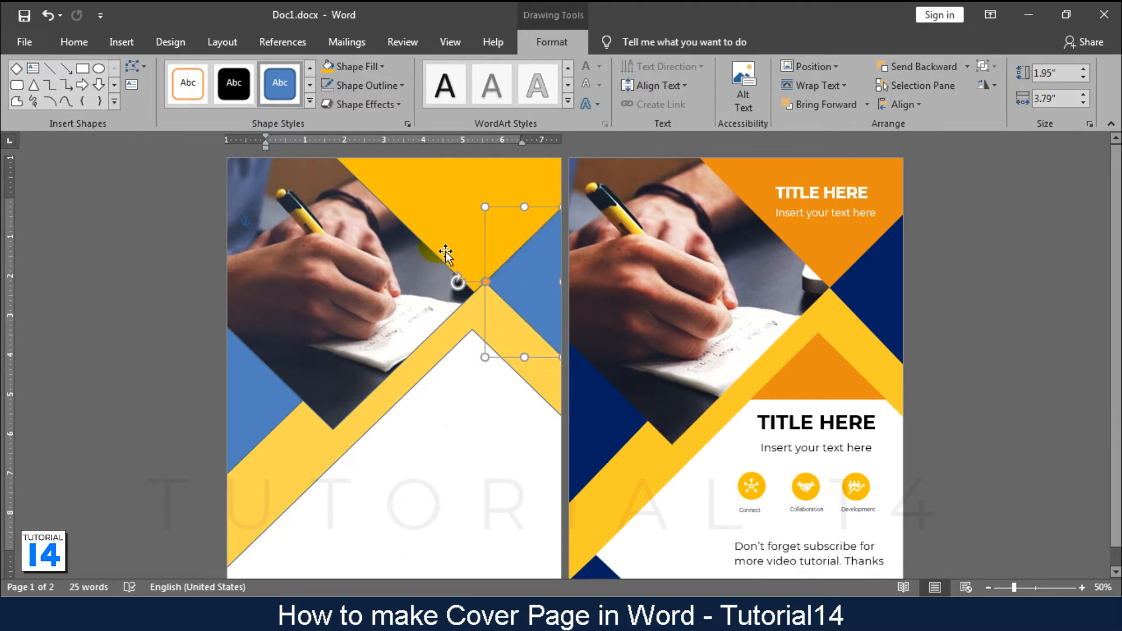
pyautogui.moveTo(447, 249); pyautogui.dragTo(470, 247)
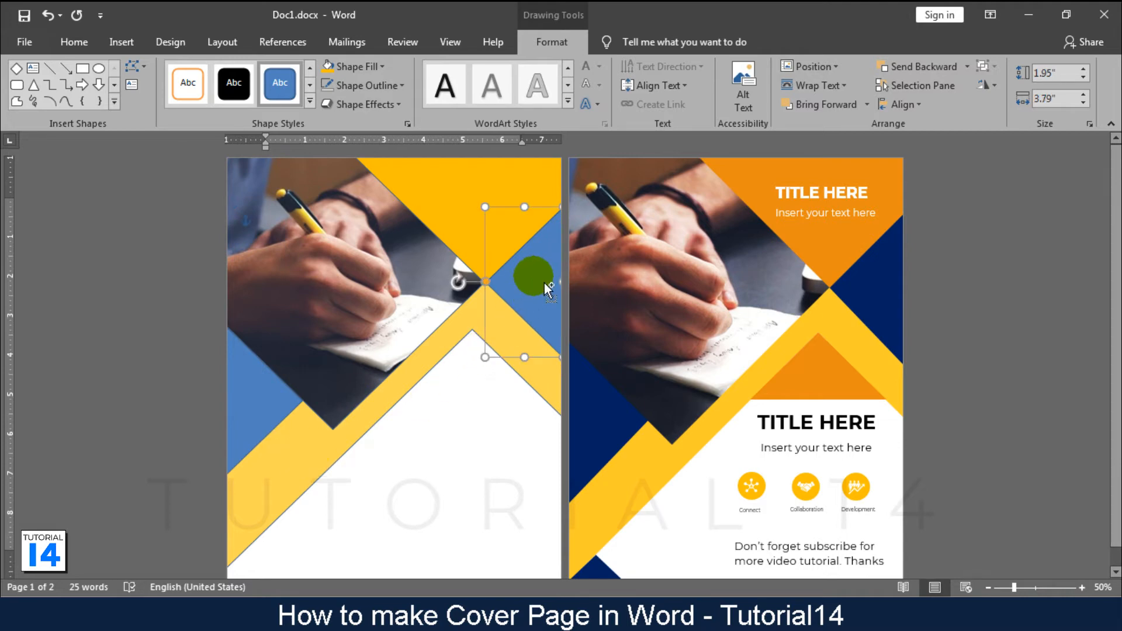
# Copy the right-edge triangle onto the white diamond's top corner, pointing up, and enlarge it to about 2.05" by 4.19".
pyautogui.moveTo(544, 283); pyautogui.dragTo(474, 409)
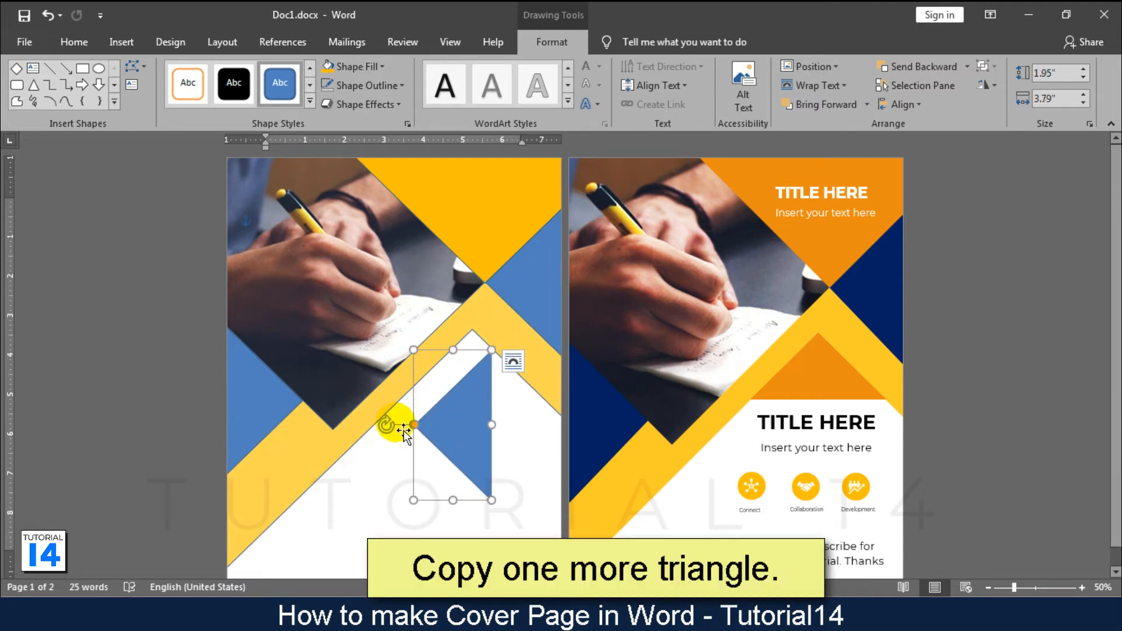
pyautogui.moveTo(403, 429); pyautogui.dragTo(450, 371)
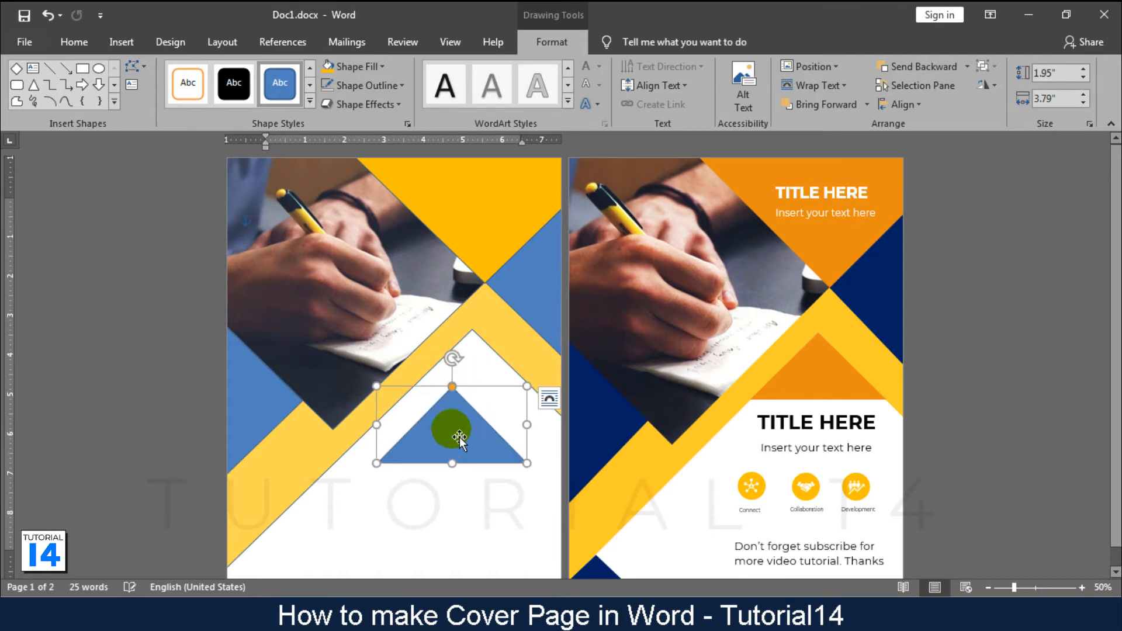
pyautogui.moveTo(459, 436); pyautogui.dragTo(477, 385)
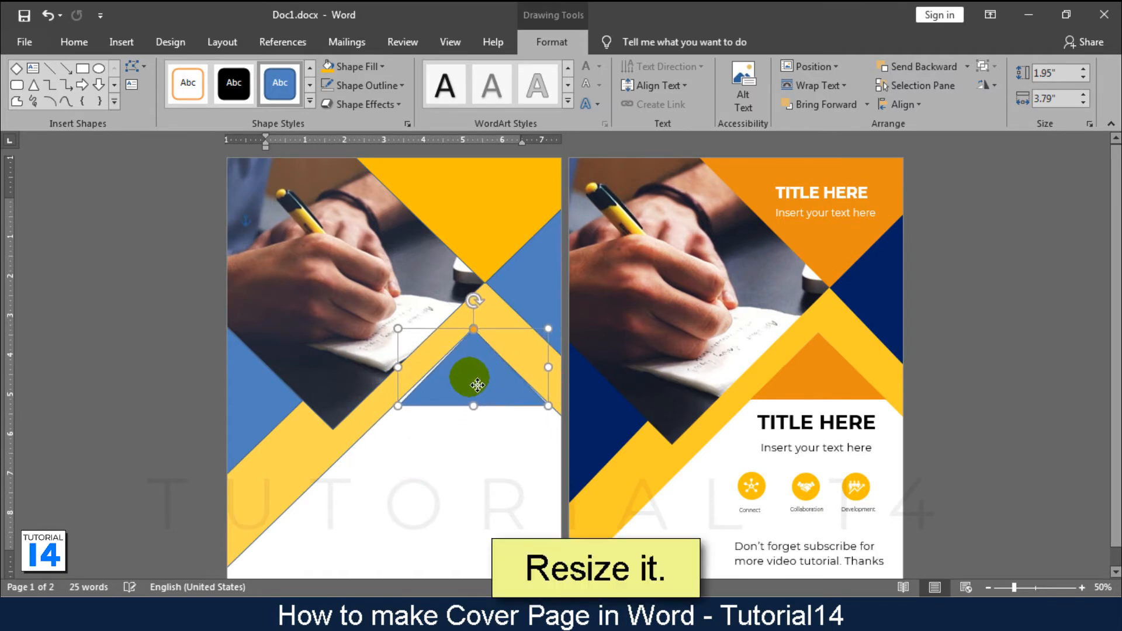
pyautogui.moveTo(408, 418); pyautogui.dragTo(401, 422)
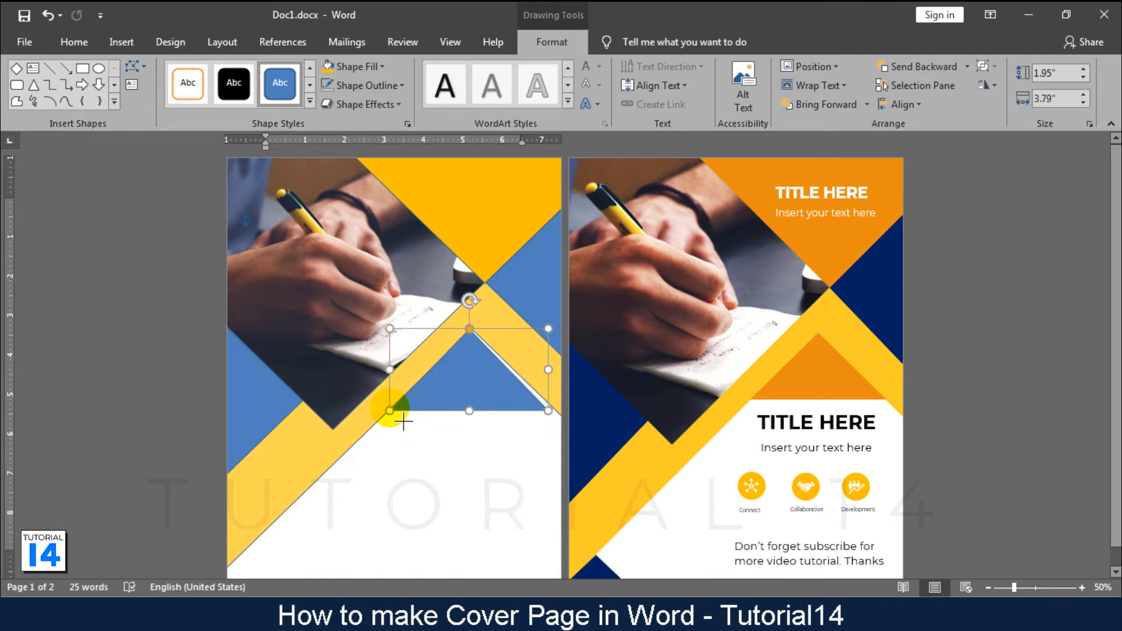
pyautogui.moveTo(524, 408); pyautogui.dragTo(531, 409)
pyautogui.moveTo(396, 369)
pyautogui.mouseDown()
pyautogui.moveTo(384, 370)
pyautogui.moveTo(400, 382)
pyautogui.mouseUp()
pyautogui.hotkey('ctrl', 'z')
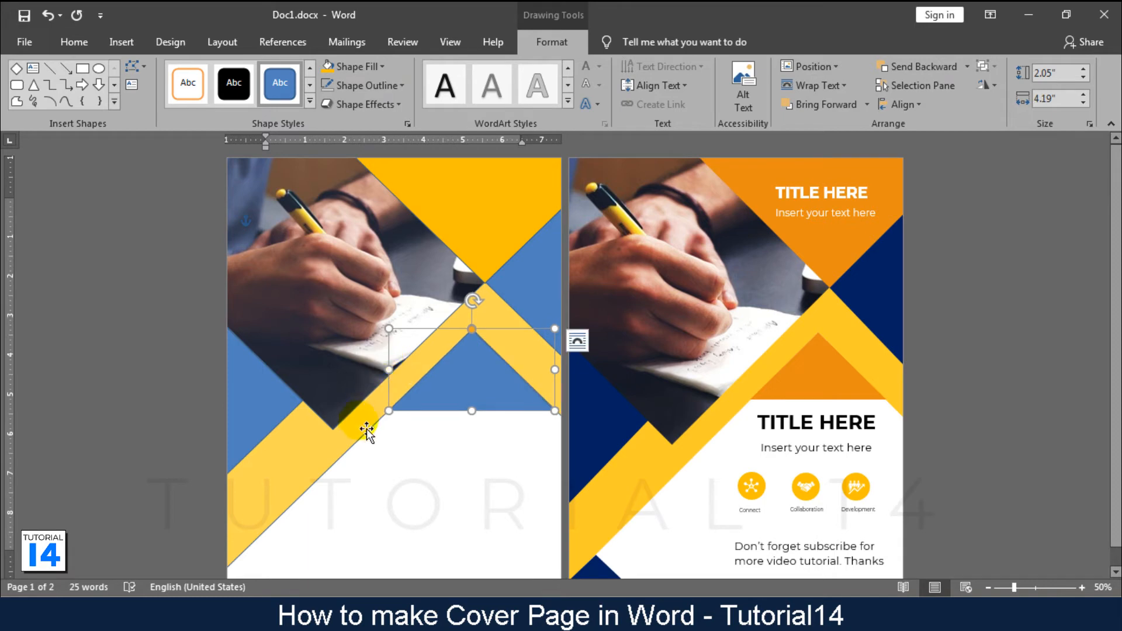
# Reduce the upward-pointing triangle to about 1.44" by 2.96" and centre it in the white diamond's peak.
pyautogui.click(341, 450)
pyautogui.click(469, 391)
pyautogui.moveTo(472, 410); pyautogui.dragTo(471, 386)
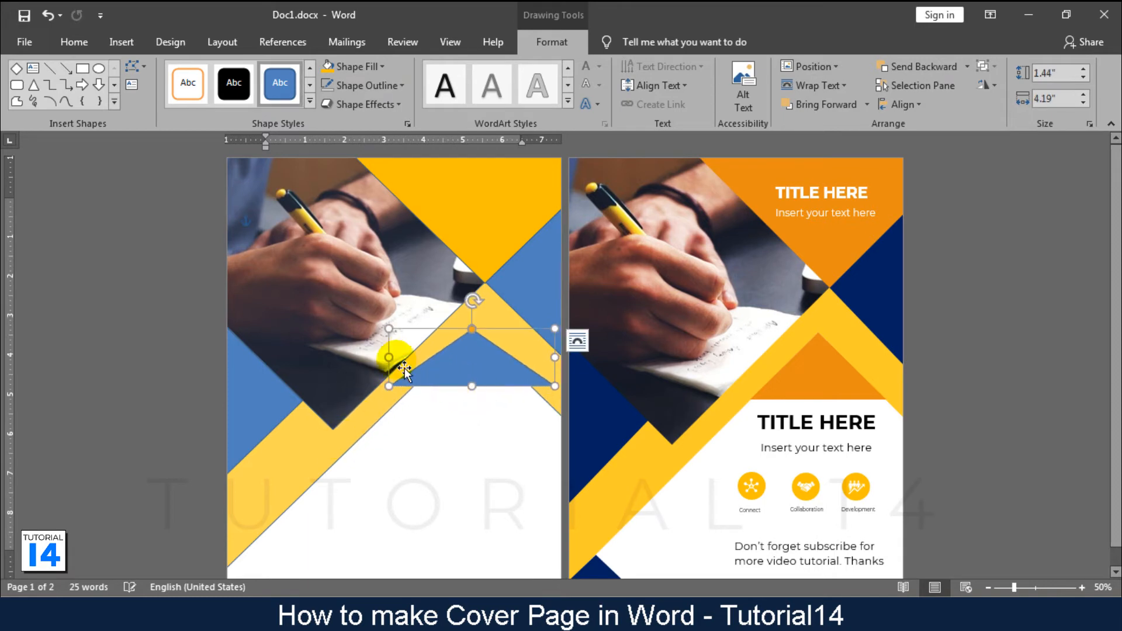
pyautogui.moveTo(388, 357); pyautogui.dragTo(428, 357)
pyautogui.moveTo(493, 364); pyautogui.dragTo(472, 374)
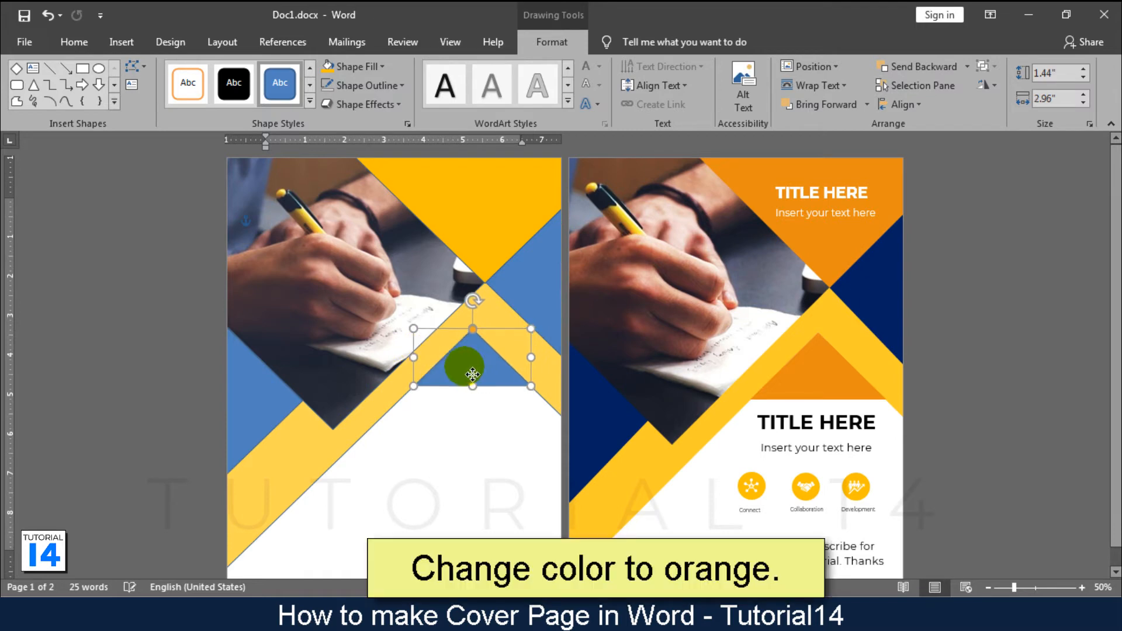
# Fill the upward-pointing triangle at the white diamond's peak with orange.
pyautogui.click(306, 469)
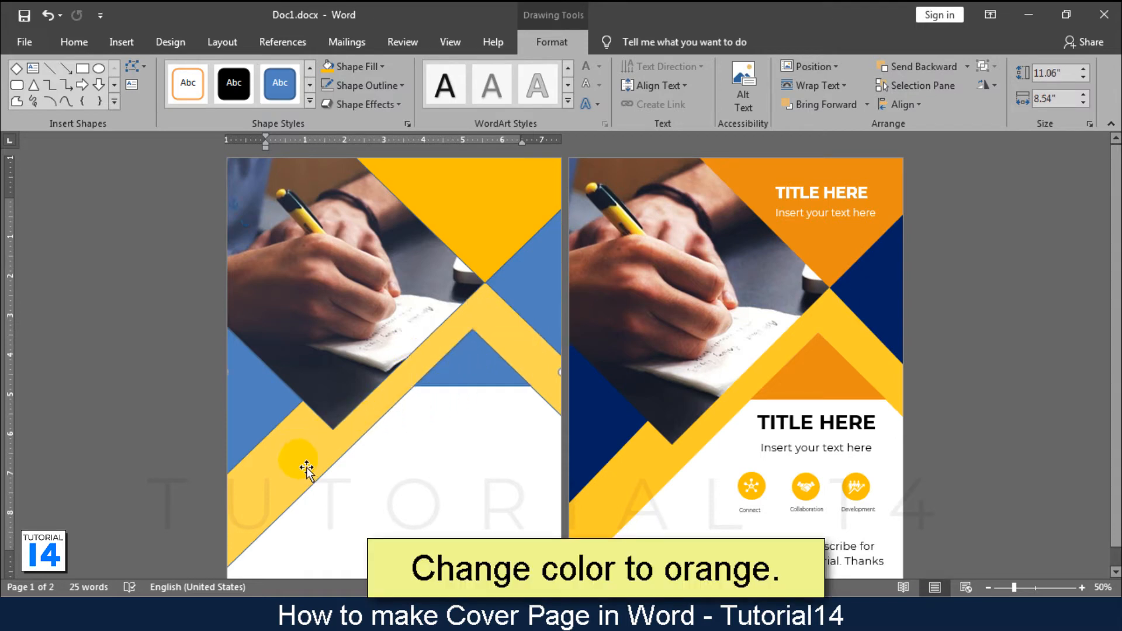
pyautogui.click(478, 374)
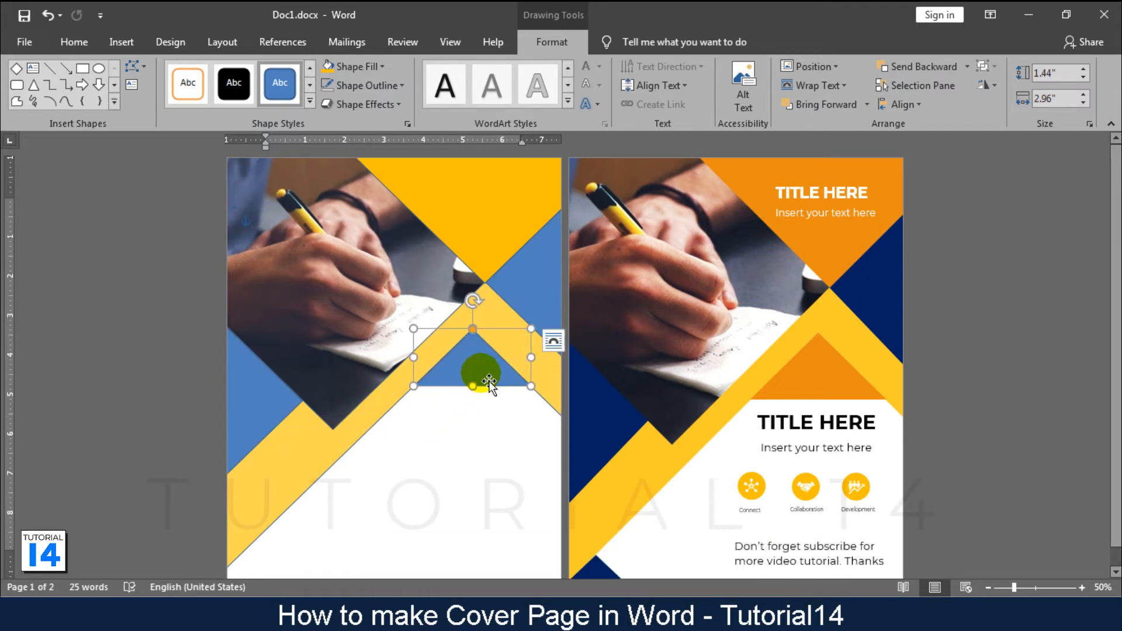
pyautogui.click(329, 67)
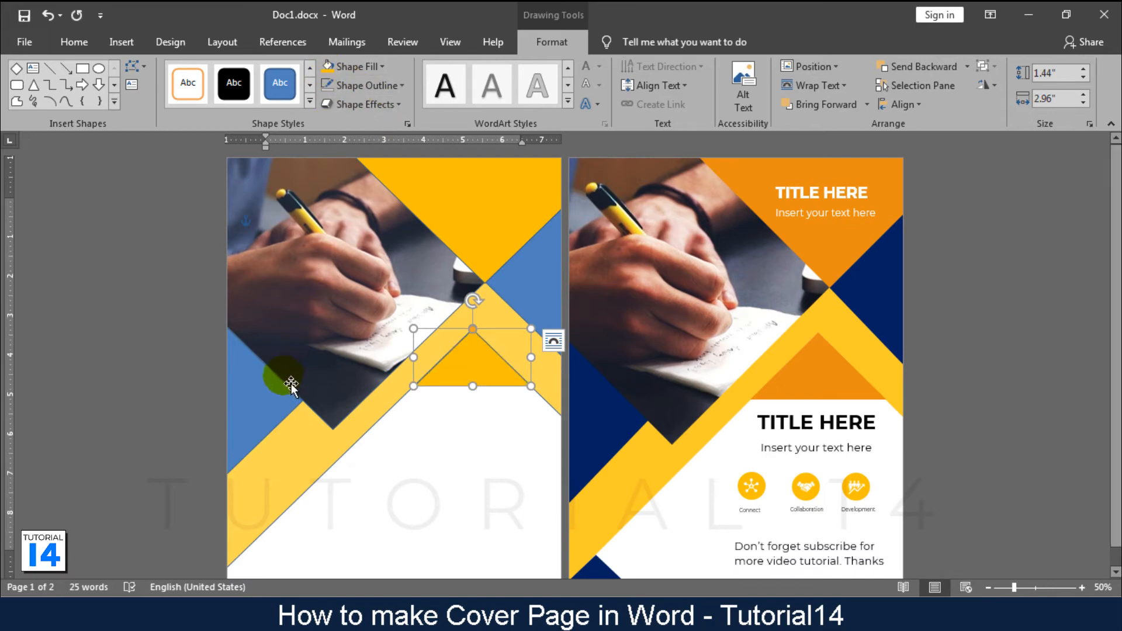
# Fill the blue triangles at the page's left and right edges with the standard dark blue.
pyautogui.click(269, 405)
pyautogui.click(374, 67)
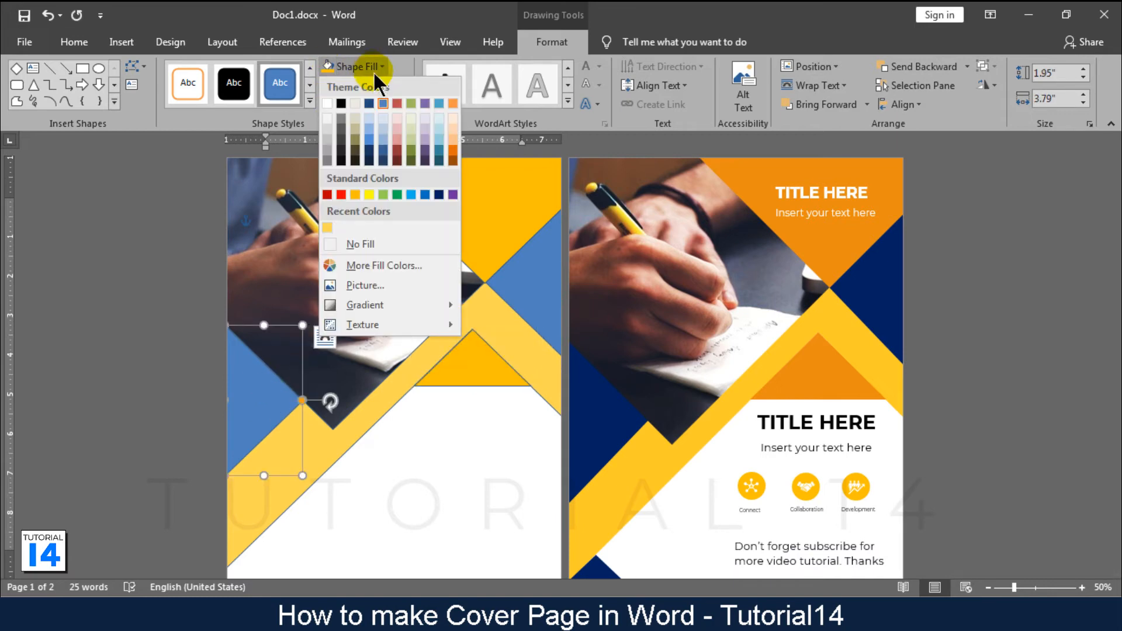
pyautogui.click(436, 195)
pyautogui.click(526, 292)
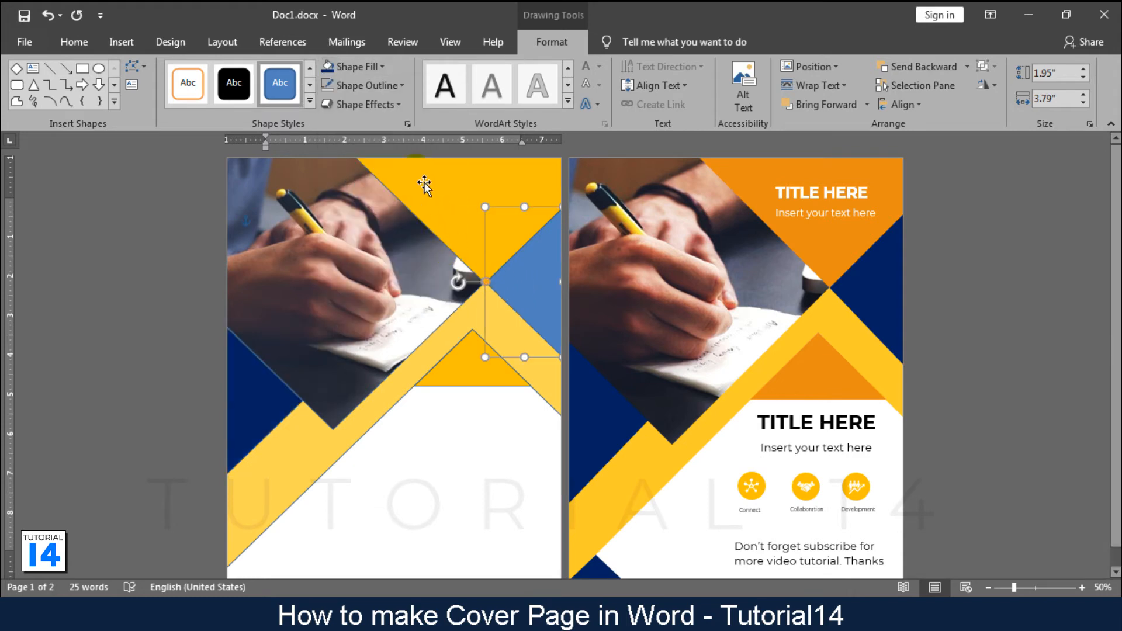
pyautogui.click(374, 67)
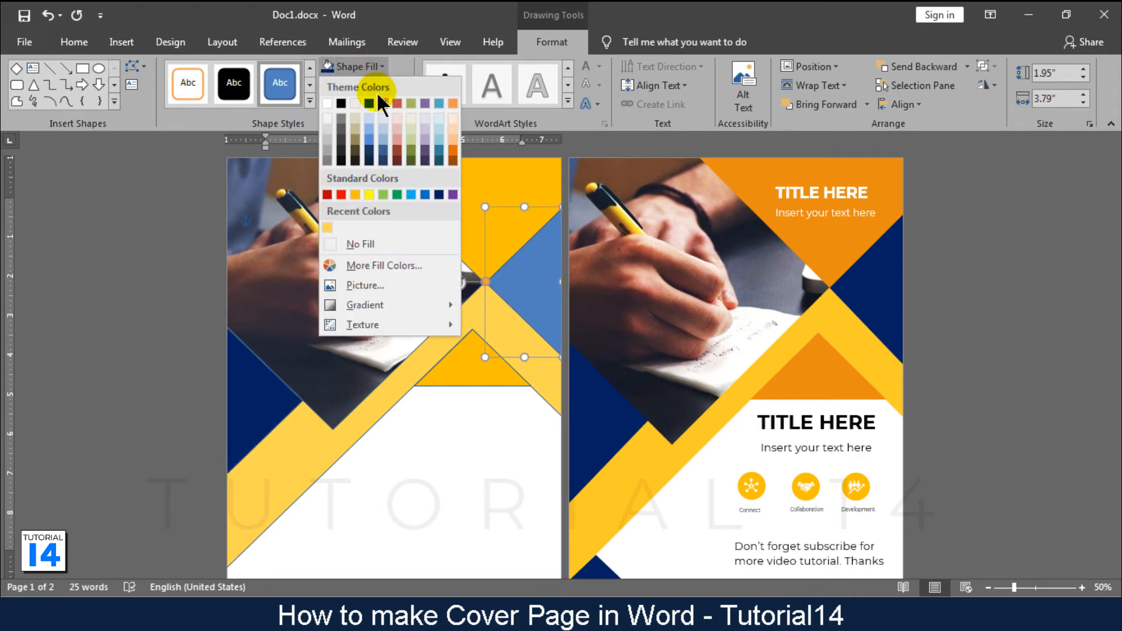
pyautogui.click(437, 194)
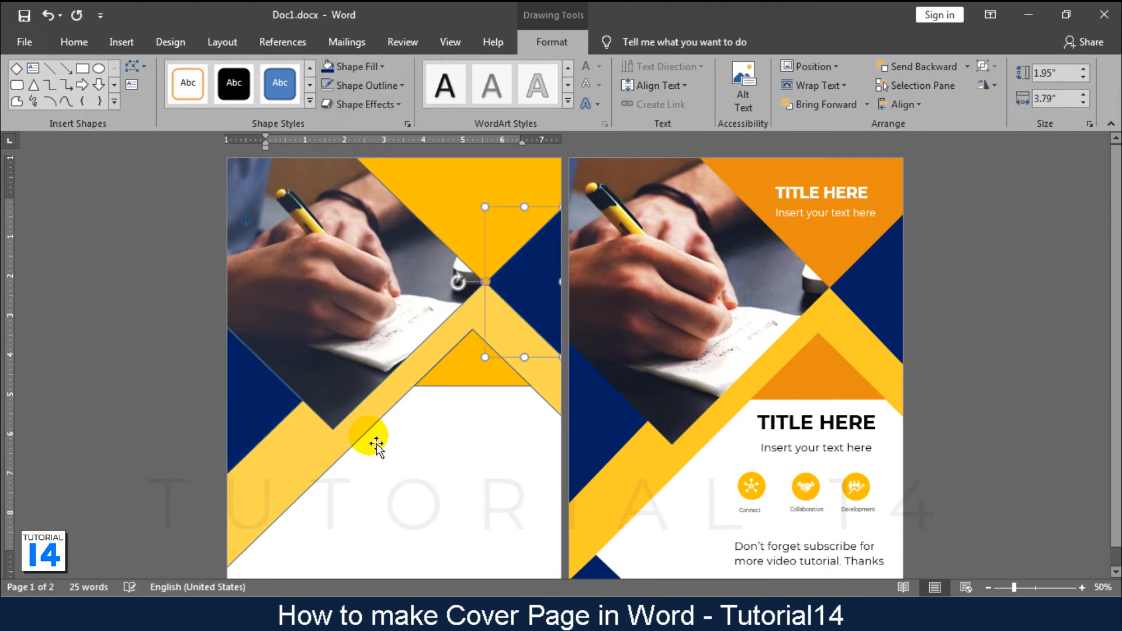
# Copy the orange triangle to the page's bottom-left corner, shrink it to about 0.96" by 1.98", and fill it dark blue.
pyautogui.click(469, 385)
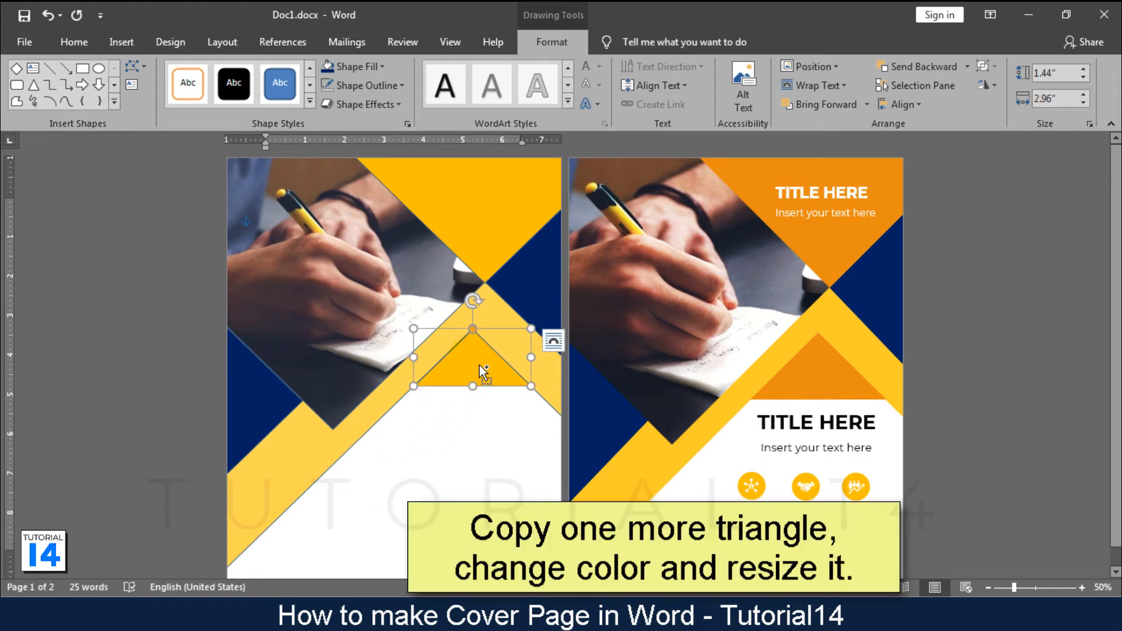
pyautogui.moveTo(479, 366); pyautogui.dragTo(279, 553)
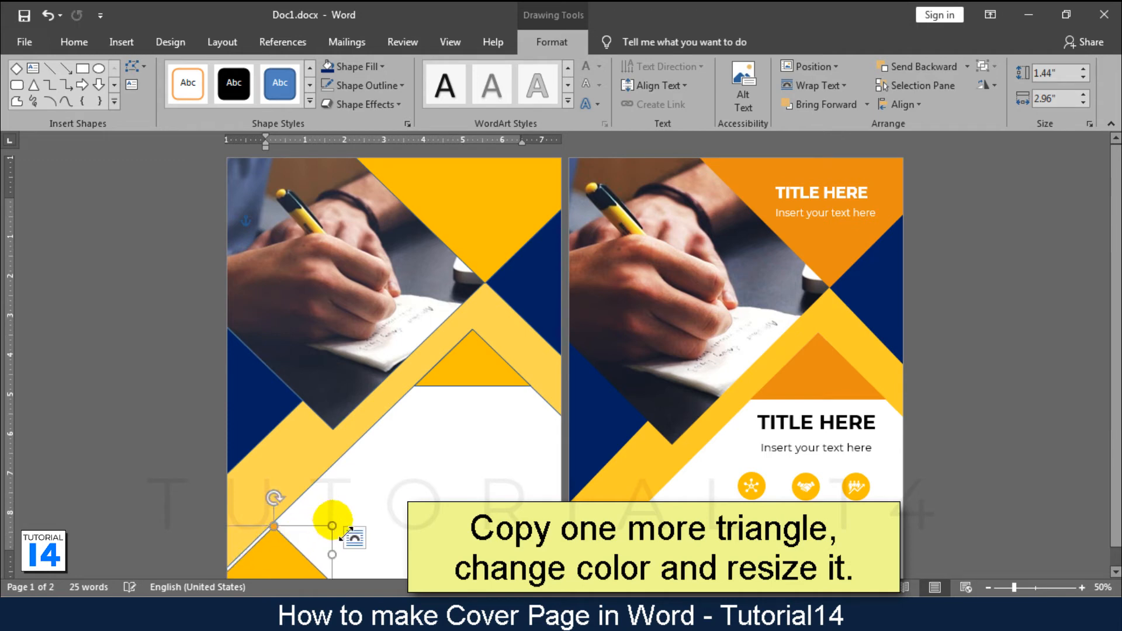
pyautogui.moveTo(333, 527); pyautogui.dragTo(266, 572)
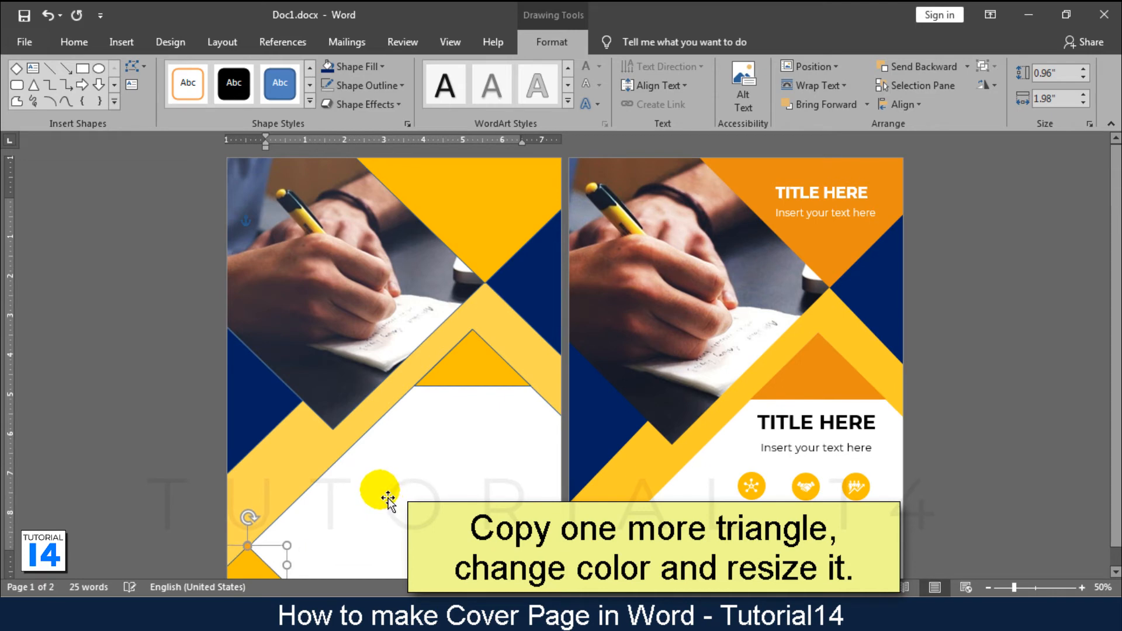
pyautogui.click(288, 479)
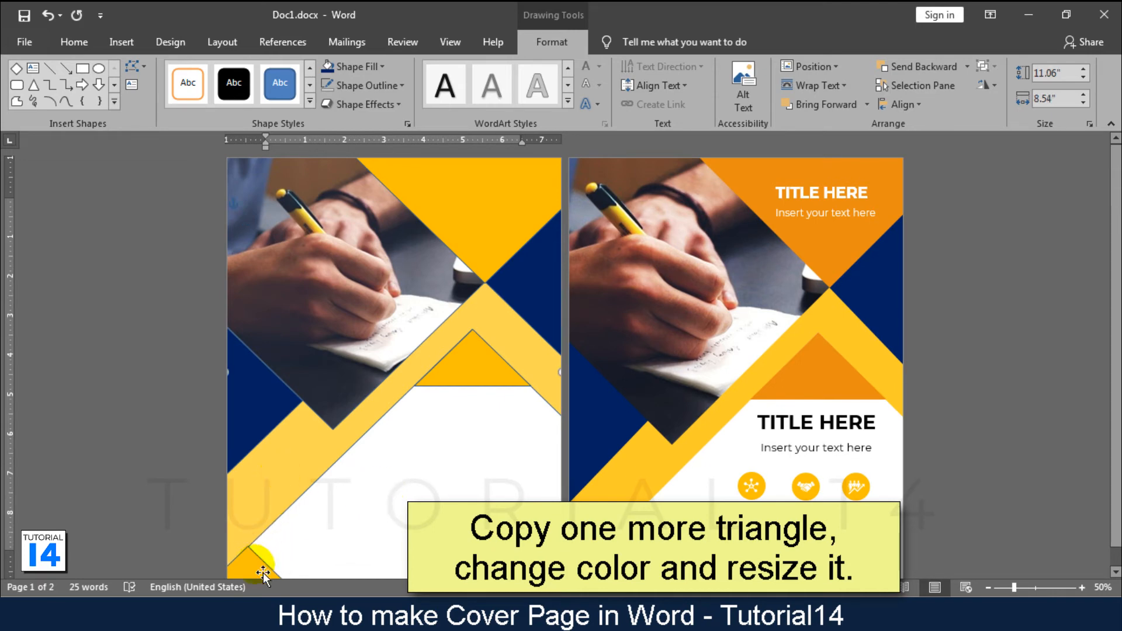
pyautogui.click(276, 486)
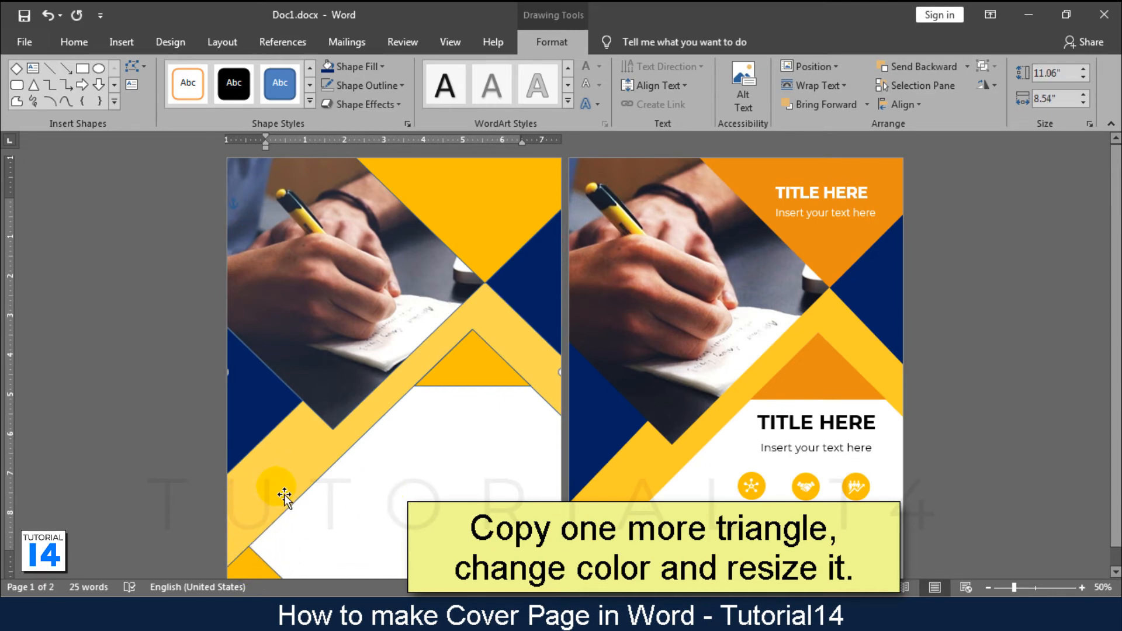
pyautogui.click(257, 562)
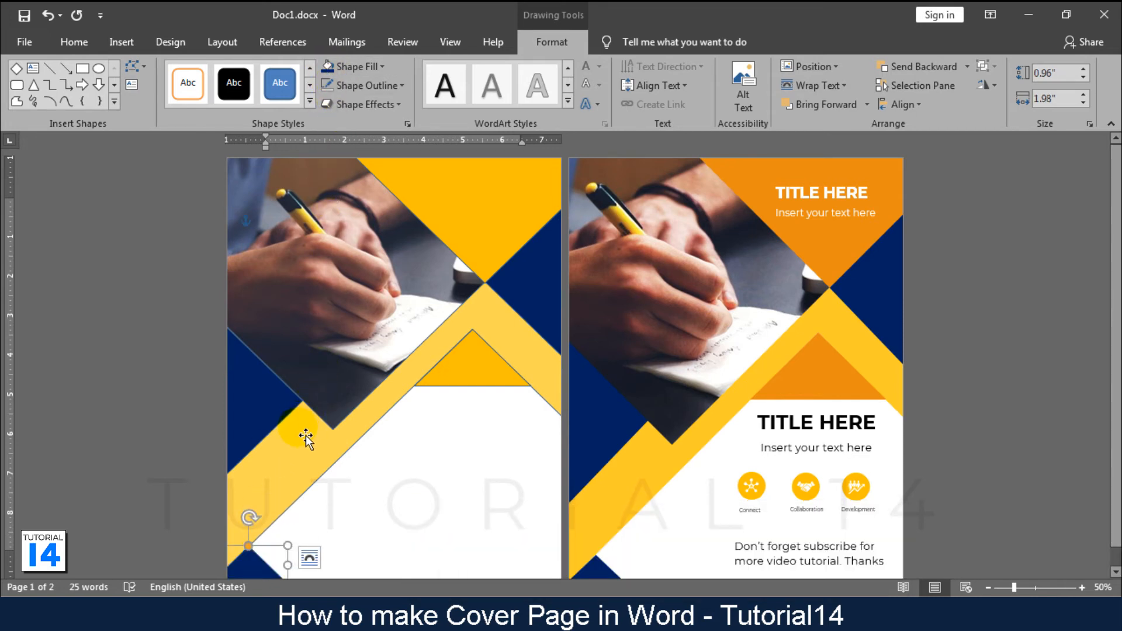
# Select the orange, photo and triangle shapes together and set their shape outline to No Outline.
pyautogui.click(277, 409)
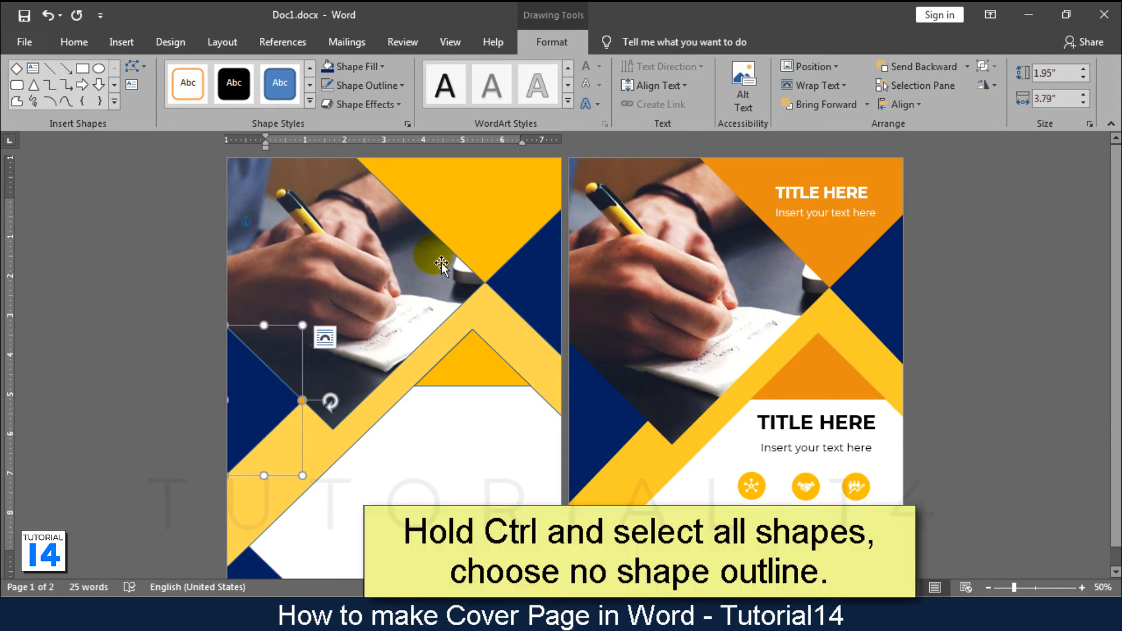
pyautogui.click(479, 230)
pyautogui.keyDown('ctrl'); pyautogui.click(391, 318); pyautogui.keyUp('ctrl')
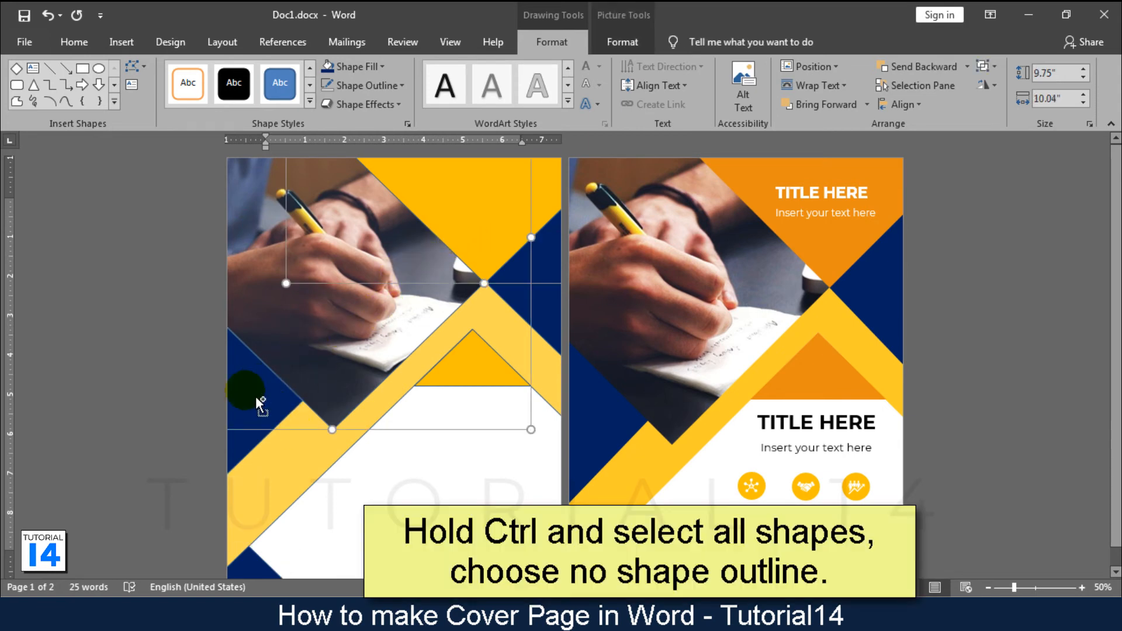
pyautogui.keyDown('ctrl'); pyautogui.click(255, 396); pyautogui.keyUp('ctrl')
pyautogui.keyDown('ctrl'); pyautogui.click(541, 307); pyautogui.keyUp('ctrl')
pyautogui.keyDown('ctrl'); pyautogui.click(484, 376); pyautogui.keyUp('ctrl')
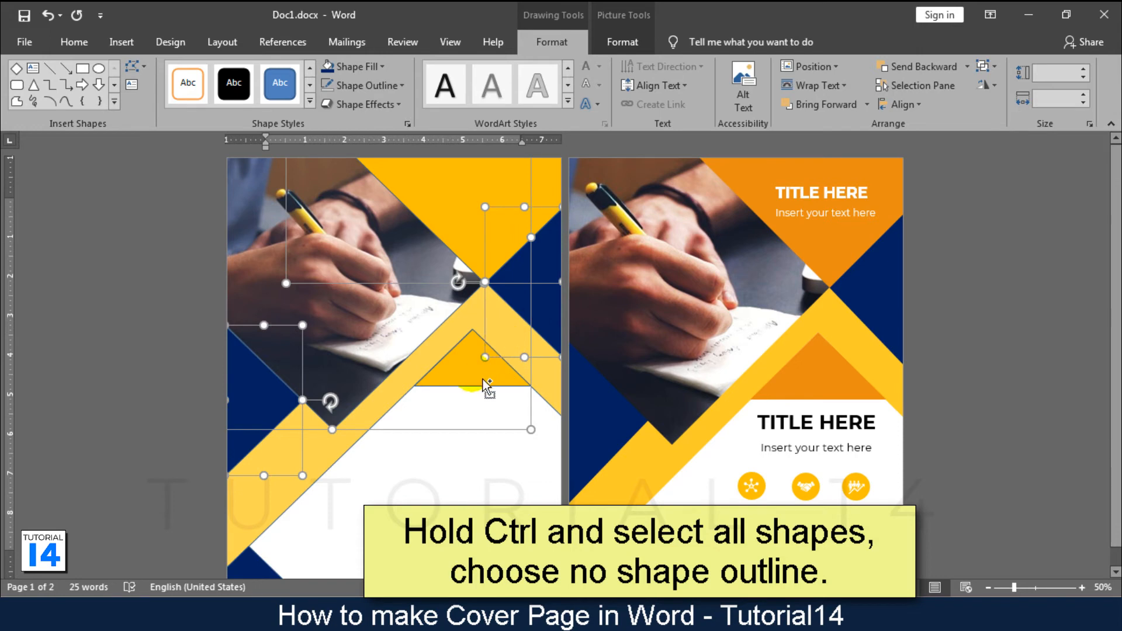
pyautogui.keyDown('ctrl'); pyautogui.click(266, 567); pyautogui.keyUp('ctrl')
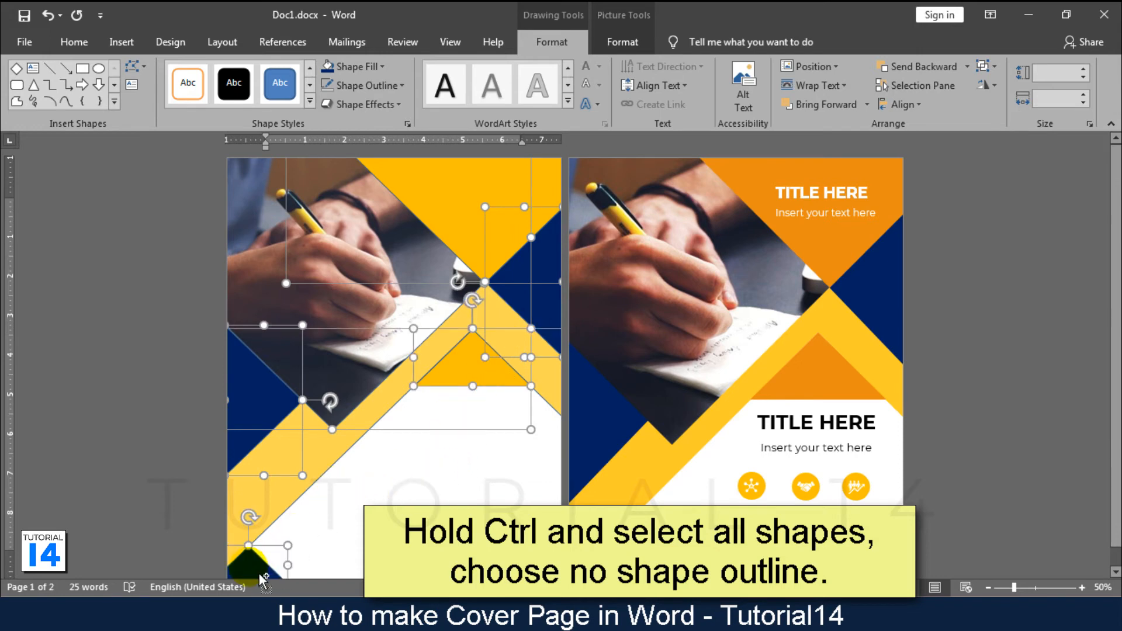
pyautogui.click(390, 88)
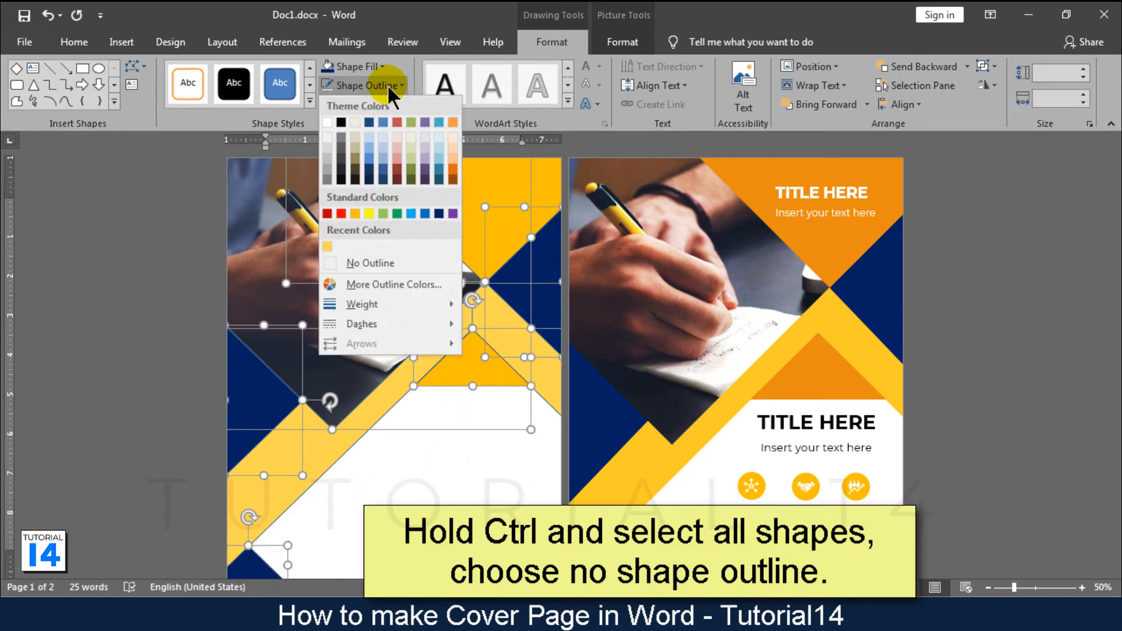
pyautogui.click(368, 262)
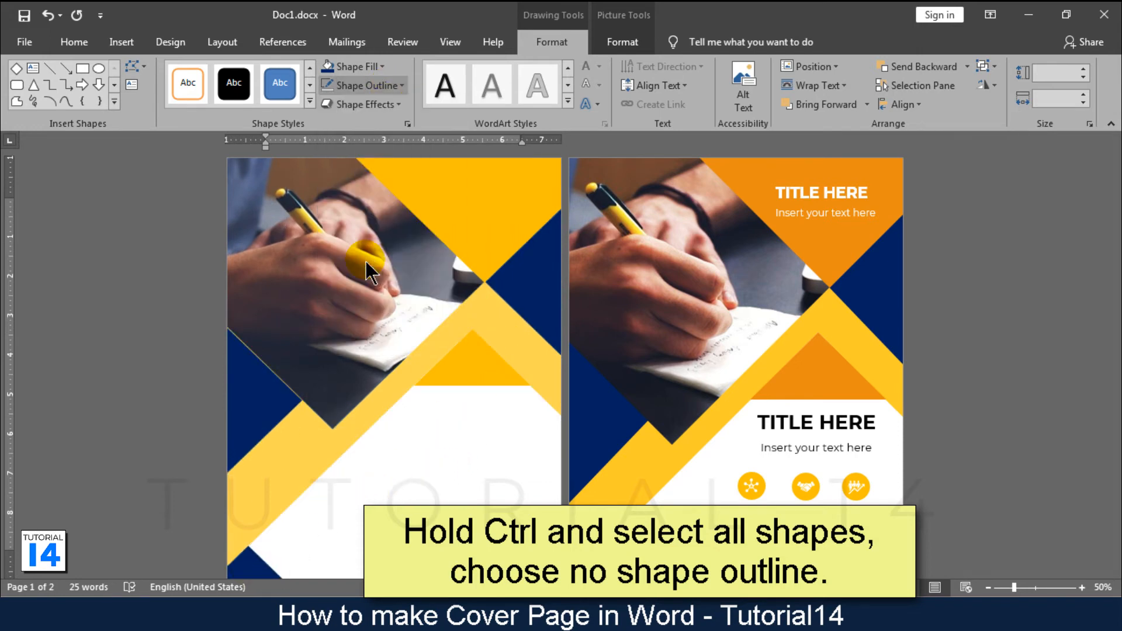
# Nudge the left-edge dark blue triangle slightly up to close the thin gap along the photo diamond.
pyautogui.click(289, 492)
pyautogui.click(279, 422)
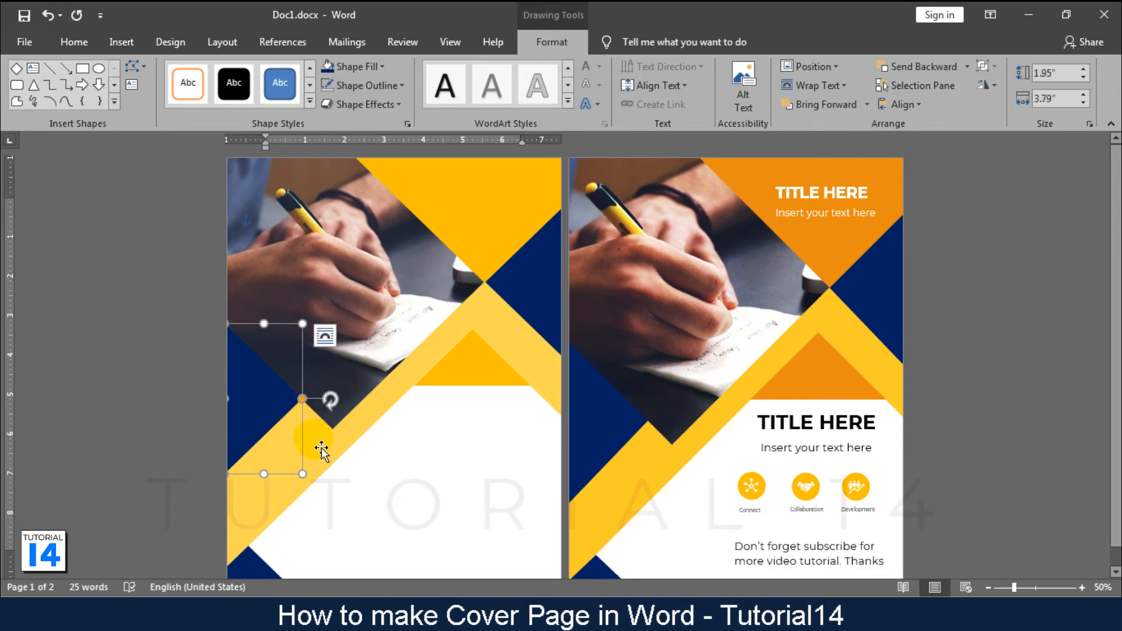
pyautogui.click(341, 460)
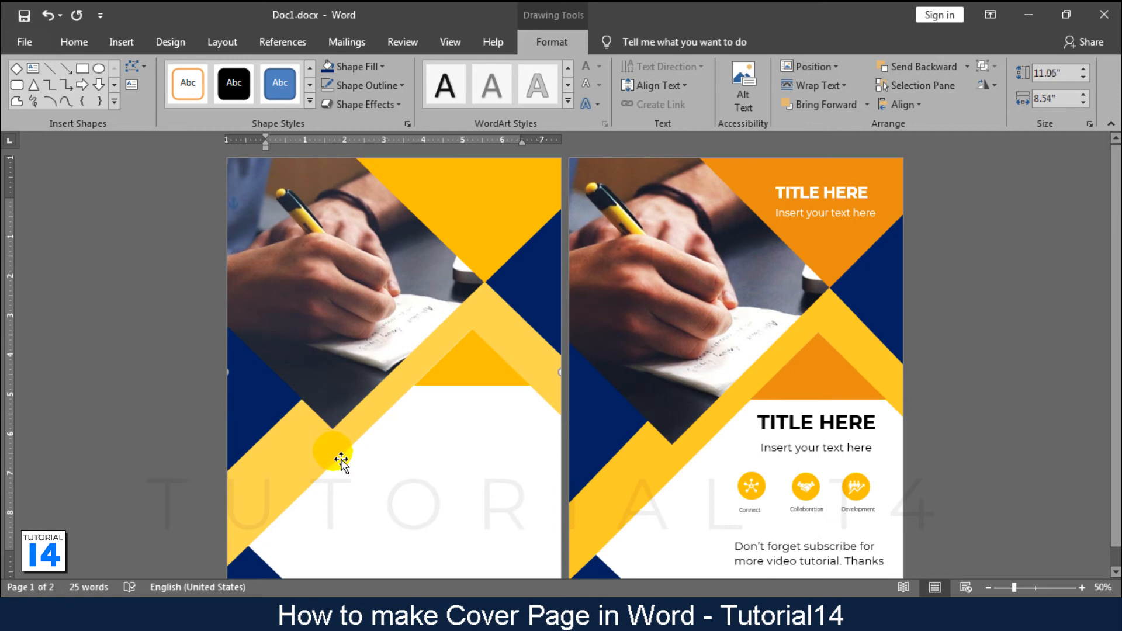
# Copy both "TITLE HERE" and "Insert your text here" pairs plus the "Don't forget subscribe" text box from the sample page onto the new cover.
pyautogui.click(867, 193)
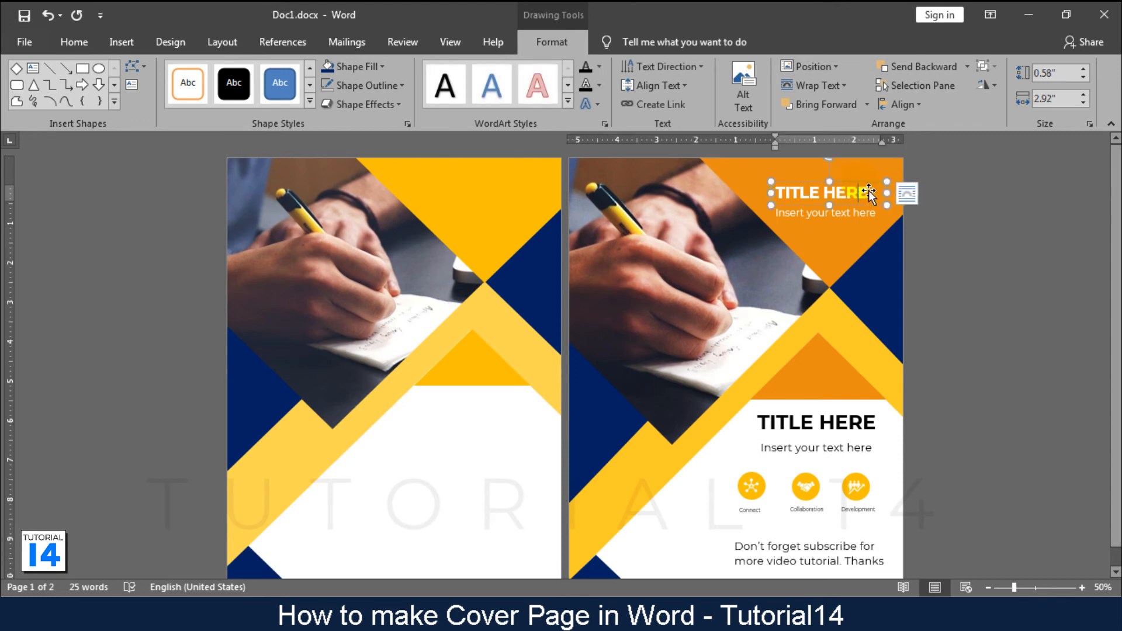
pyautogui.tripleClick(870, 193)
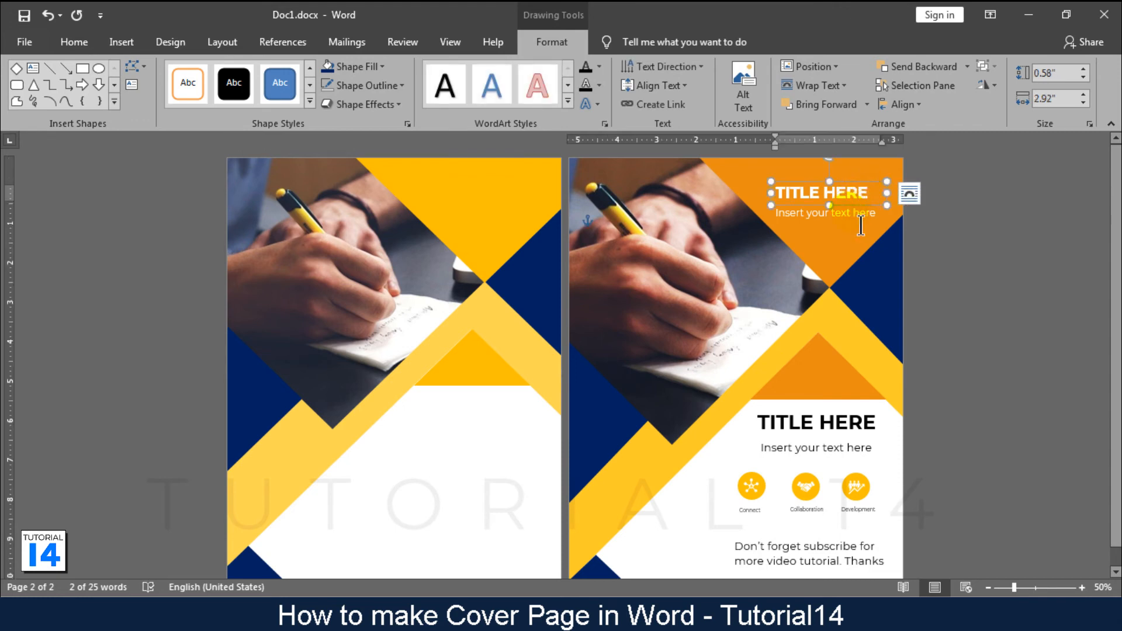
pyautogui.press('Escape')
pyautogui.keyDown('shift'); pyautogui.click(818, 449); pyautogui.keyUp('shift')
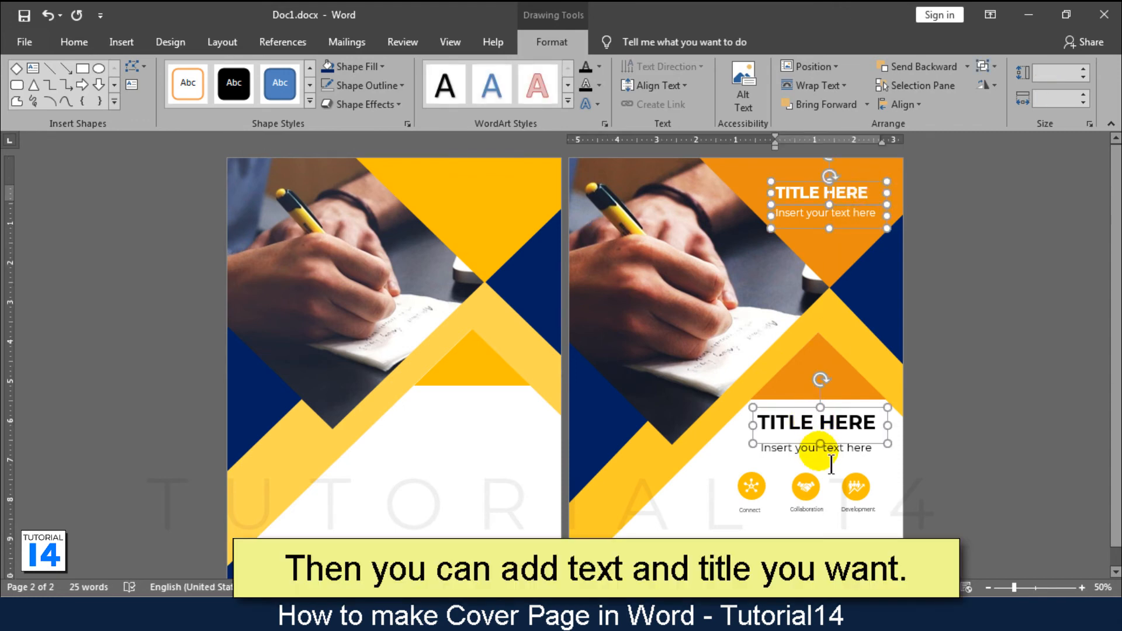
pyautogui.keyDown('shift'); pyautogui.click(830, 461); pyautogui.keyUp('shift')
pyautogui.keyDown('shift'); pyautogui.click(787, 533); pyautogui.keyUp('shift')
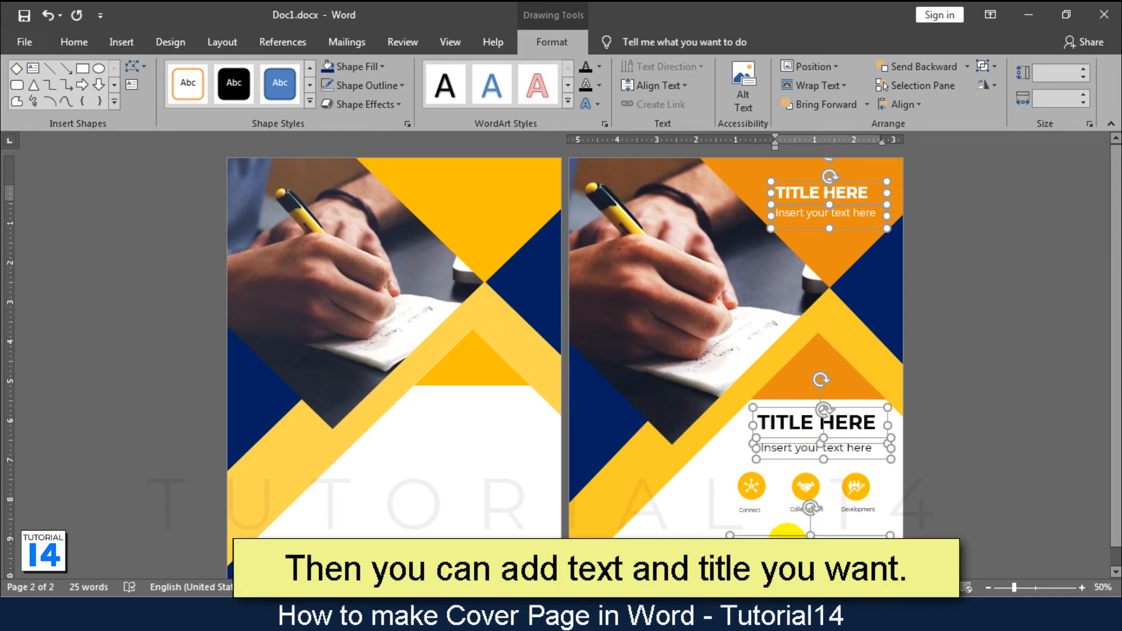
pyautogui.moveTo(787, 532); pyautogui.dragTo(448, 528)
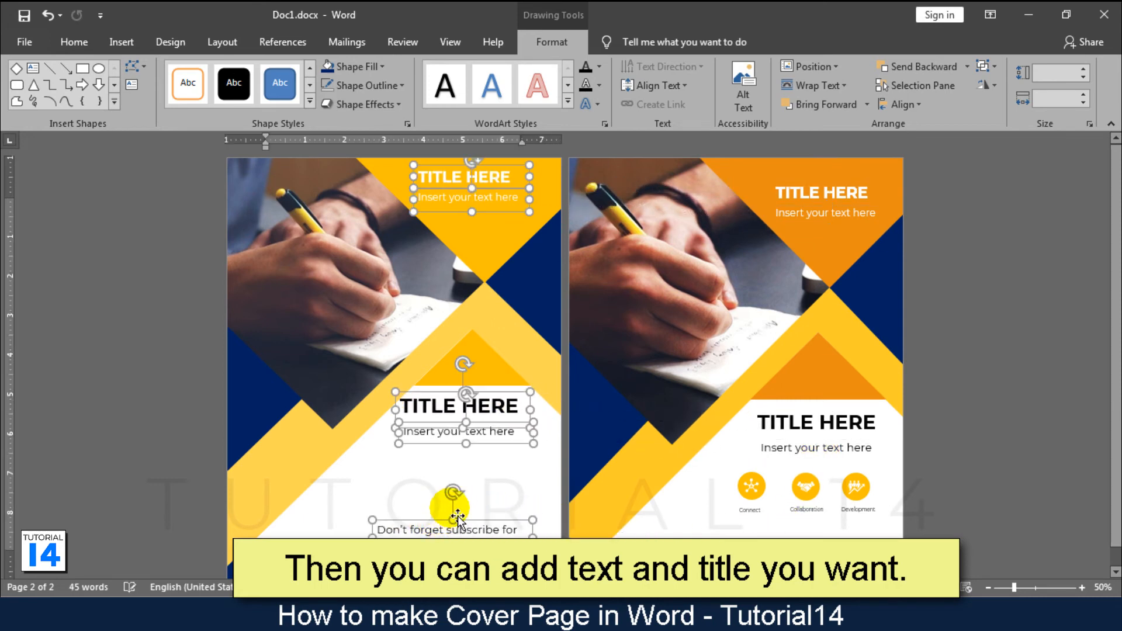
pyautogui.click(424, 473)
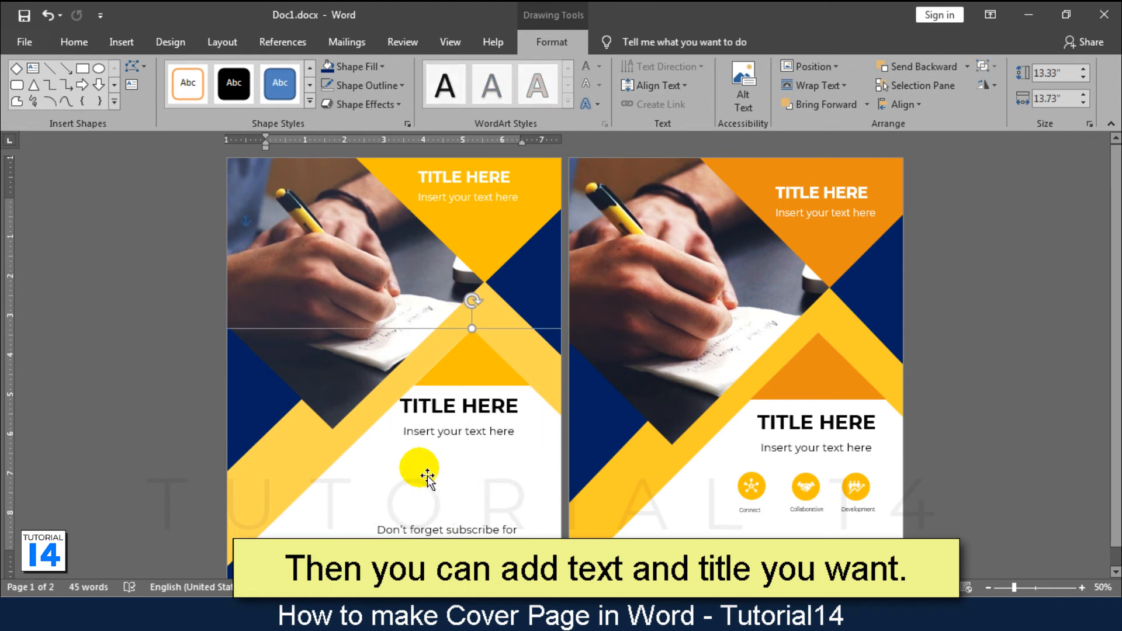
# Shift the new cover's lower title and subtitle, and the "Don't forget subscribe" text box, slightly down and to the right.
pyautogui.click(495, 432)
pyautogui.click(502, 444)
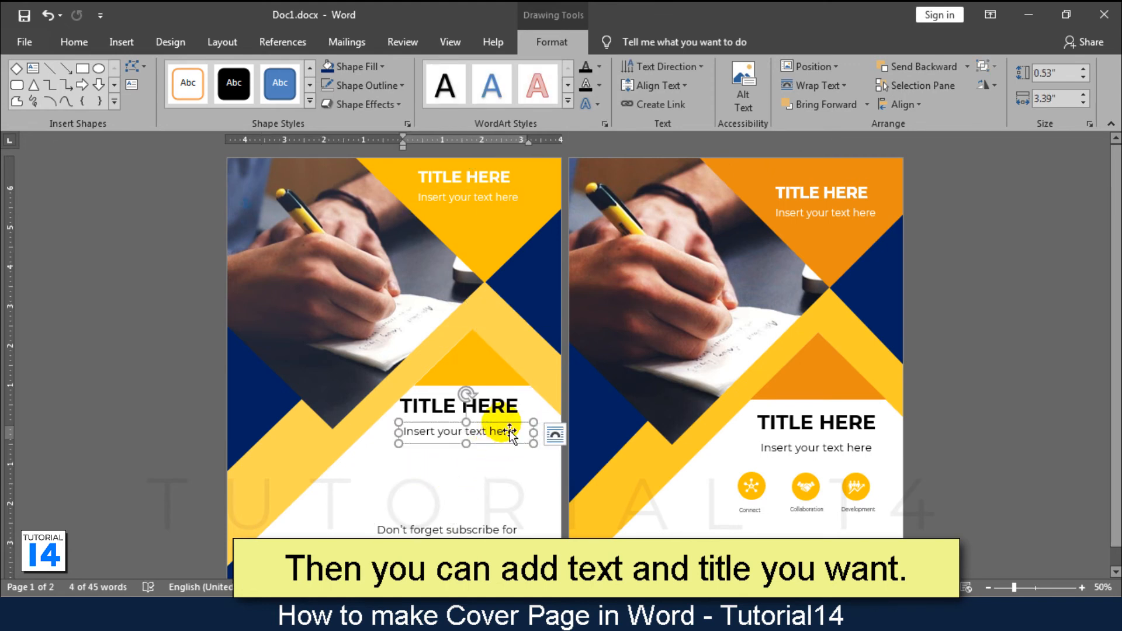
pyautogui.keyDown('shift'); pyautogui.click(501, 403); pyautogui.keyUp('shift')
pyautogui.moveTo(502, 451); pyautogui.dragTo(504, 463)
pyautogui.moveTo(496, 523); pyautogui.dragTo(506, 529)
# Move the white title and subtitle in the new cover's upper diamond together slightly down and to the right.
pyautogui.click(490, 199)
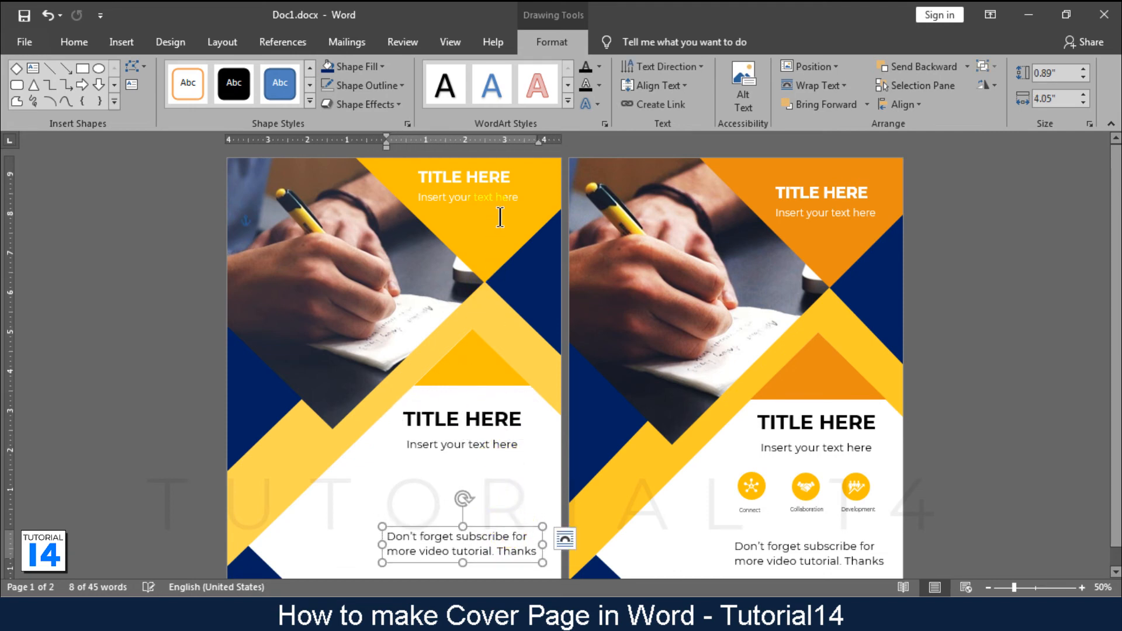
pyautogui.click(513, 184)
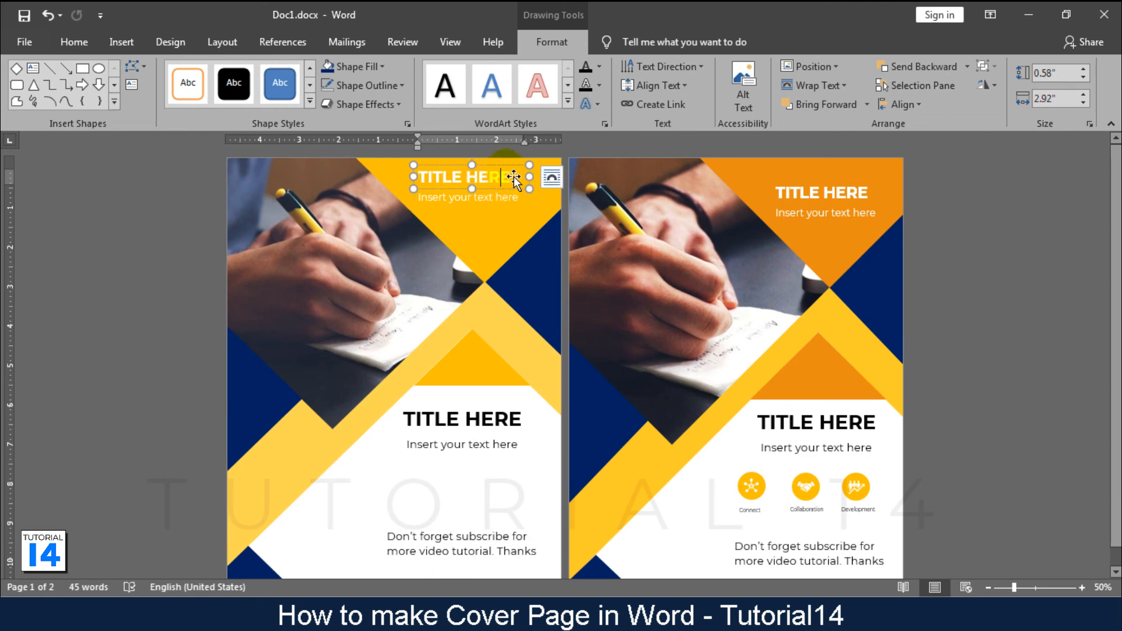
pyautogui.keyDown('shift'); pyautogui.click(503, 215); pyautogui.keyUp('shift')
pyautogui.moveTo(507, 221); pyautogui.dragTo(514, 227)
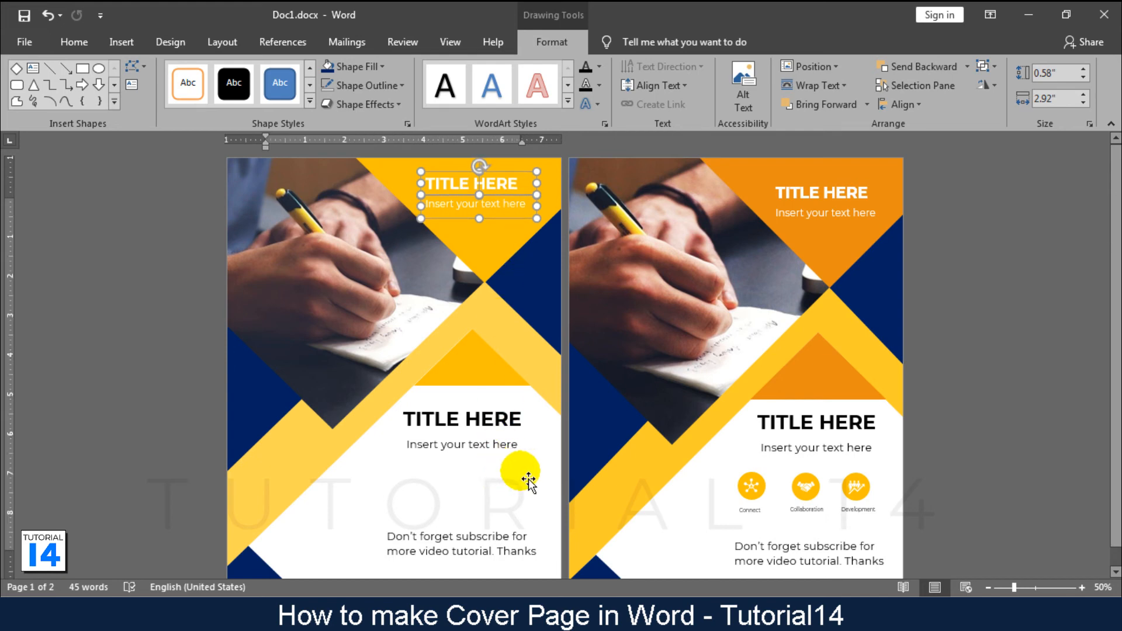
# Copy the three round icons from the sample page to the new cover, between the subtitle and the closing text.
pyautogui.click(855, 486)
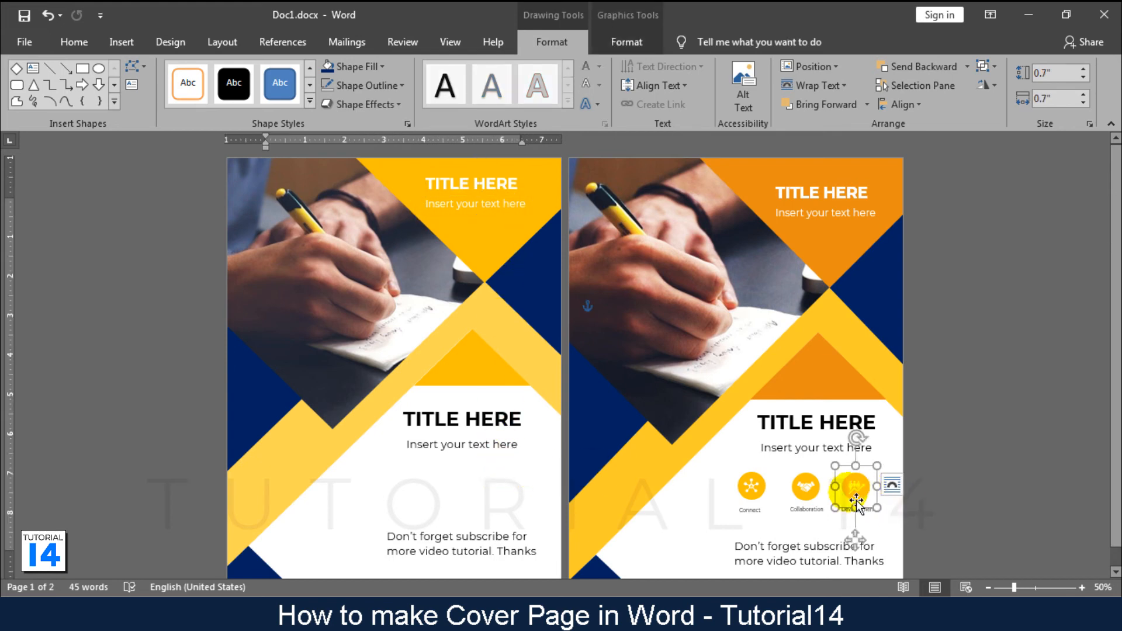
pyautogui.keyDown('shift'); pyautogui.click(818, 492); pyautogui.keyUp('shift')
pyautogui.keyDown('shift'); pyautogui.click(767, 492); pyautogui.keyUp('shift')
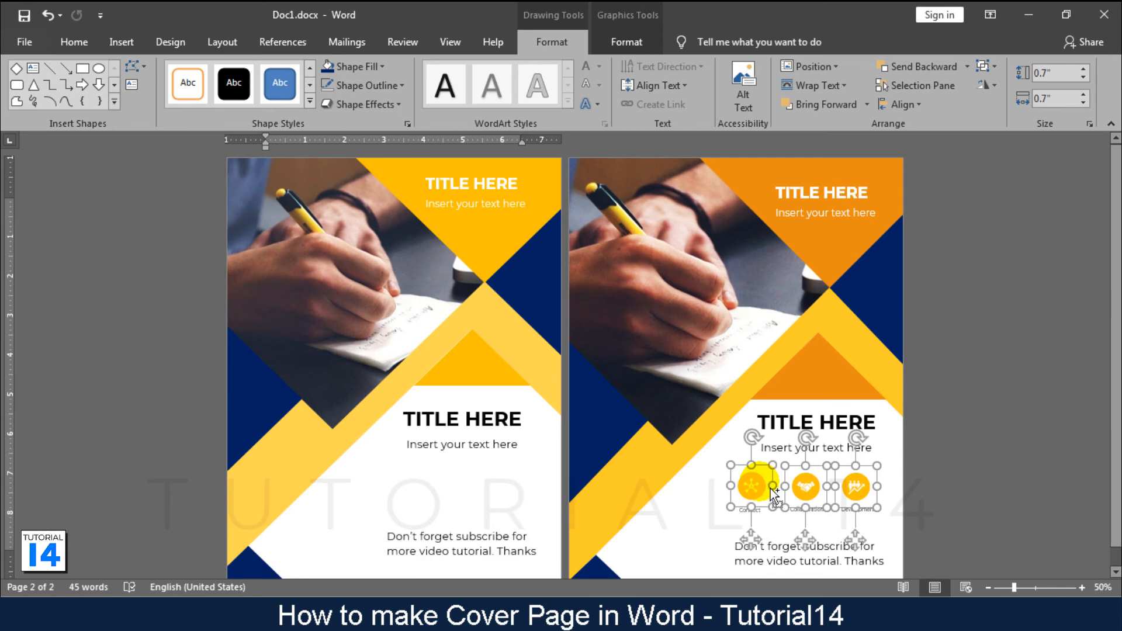
pyautogui.moveTo(774, 493); pyautogui.dragTo(426, 494)
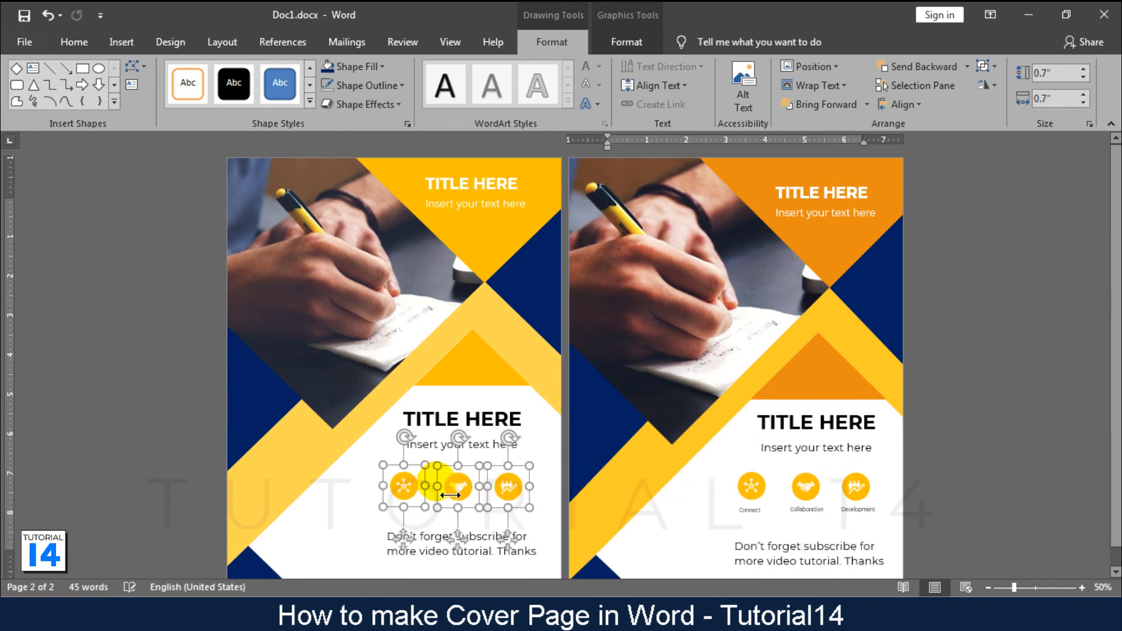
pyautogui.click(1004, 471)
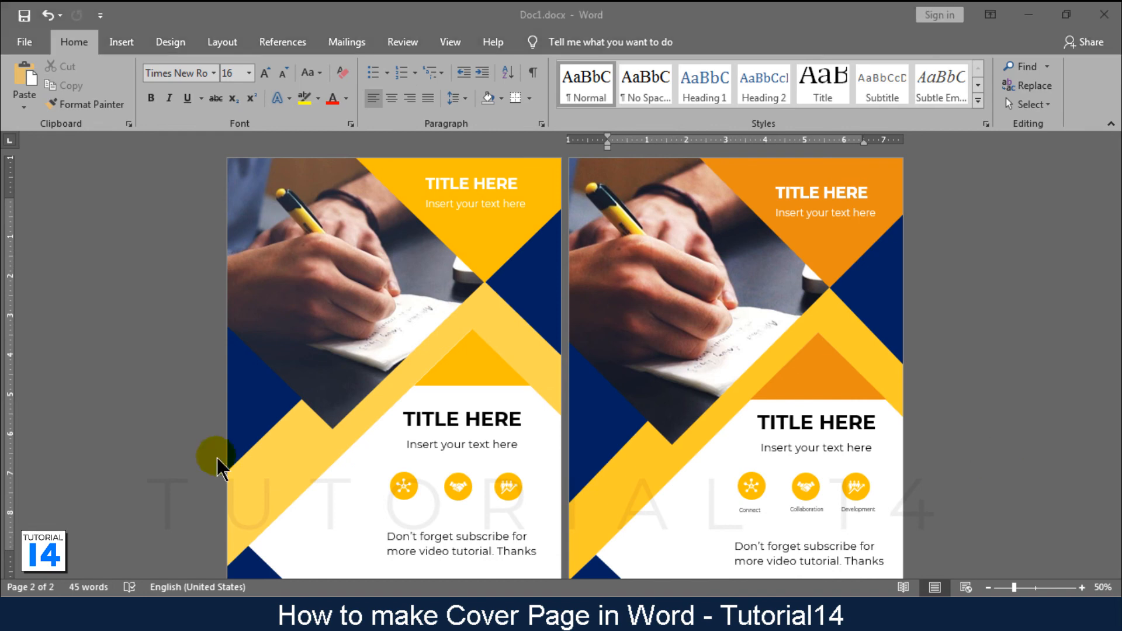
# Fill the new cover's upper yellow diamond with a custom deeper orange, RGB 252, 152, 4.
pyautogui.click(475, 238)
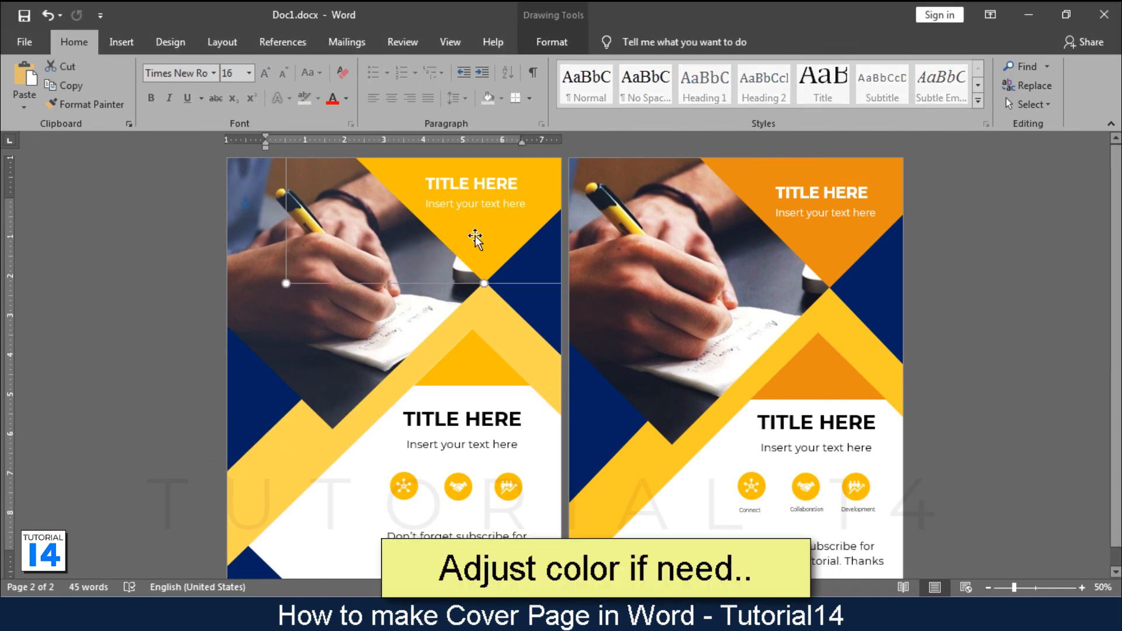
pyautogui.rightClick(475, 238)
pyautogui.click(517, 547)
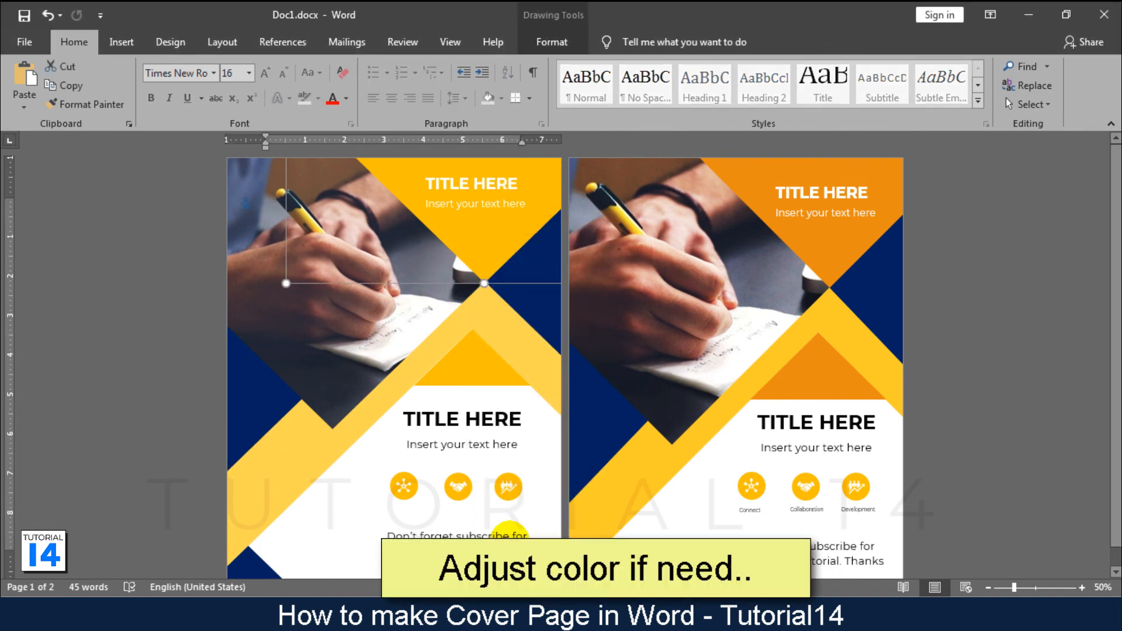
pyautogui.click(1078, 344)
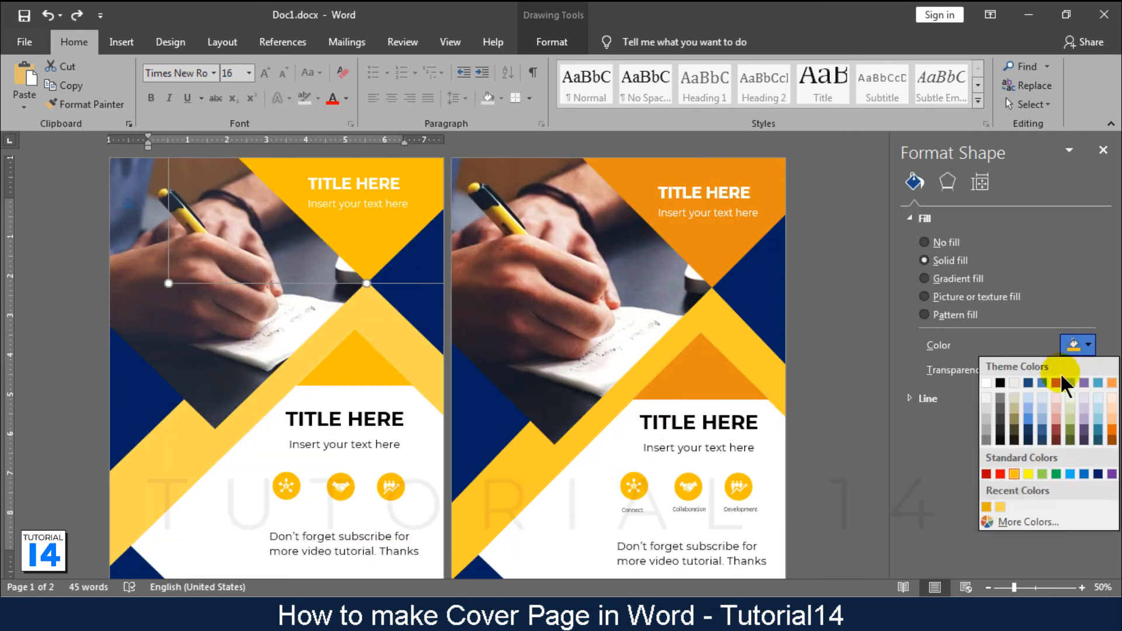
pyautogui.click(1029, 522)
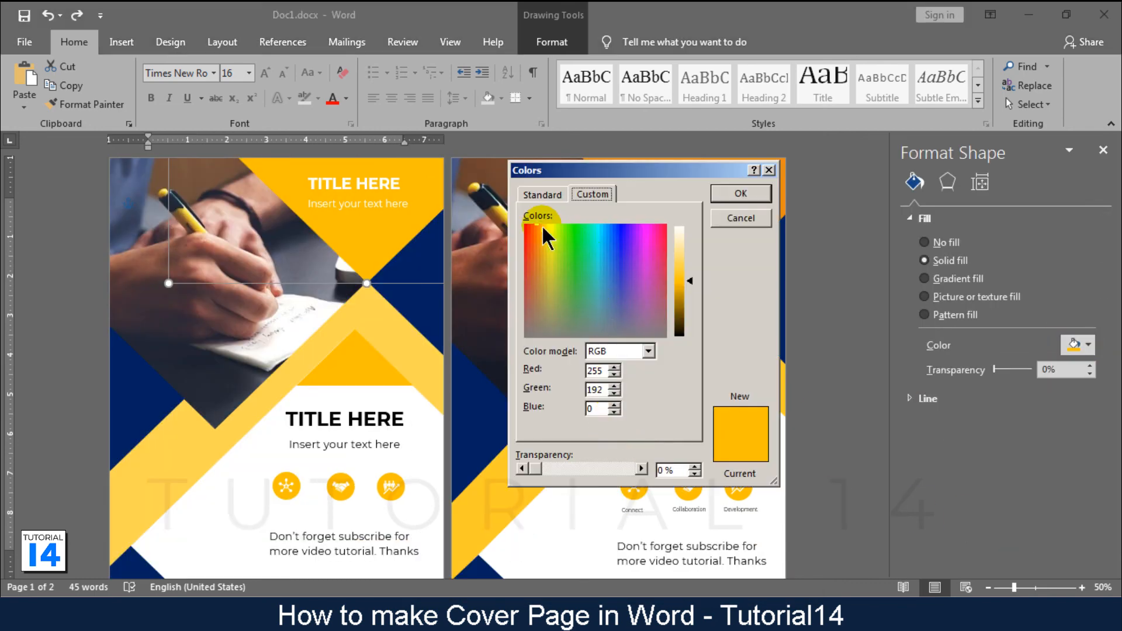
pyautogui.moveTo(542, 228); pyautogui.dragTo(539, 229)
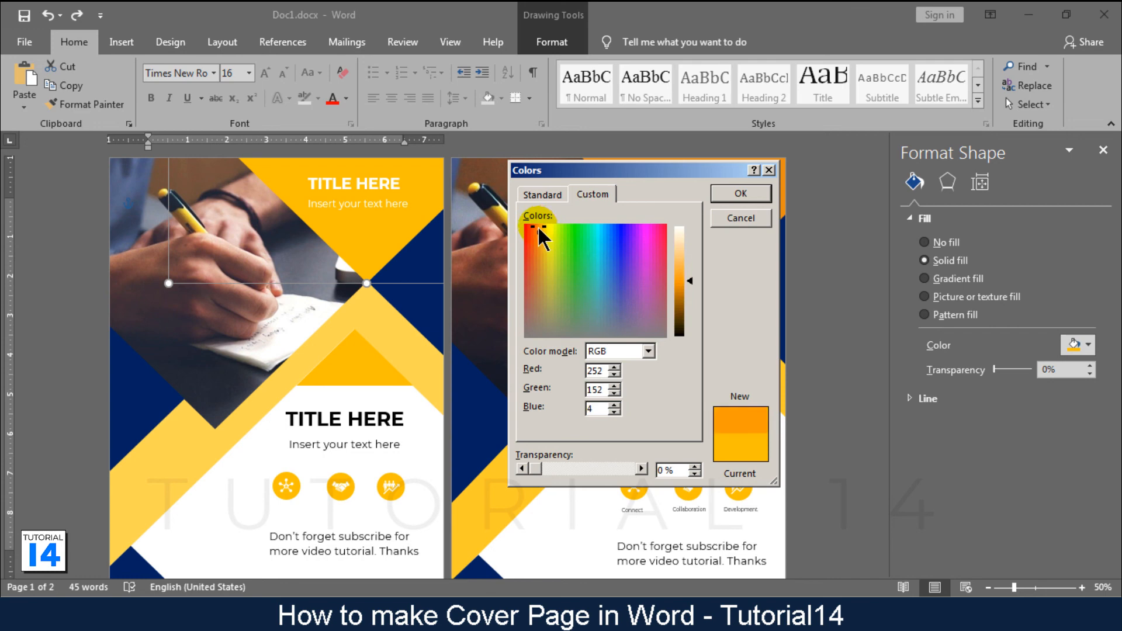
pyautogui.click(725, 195)
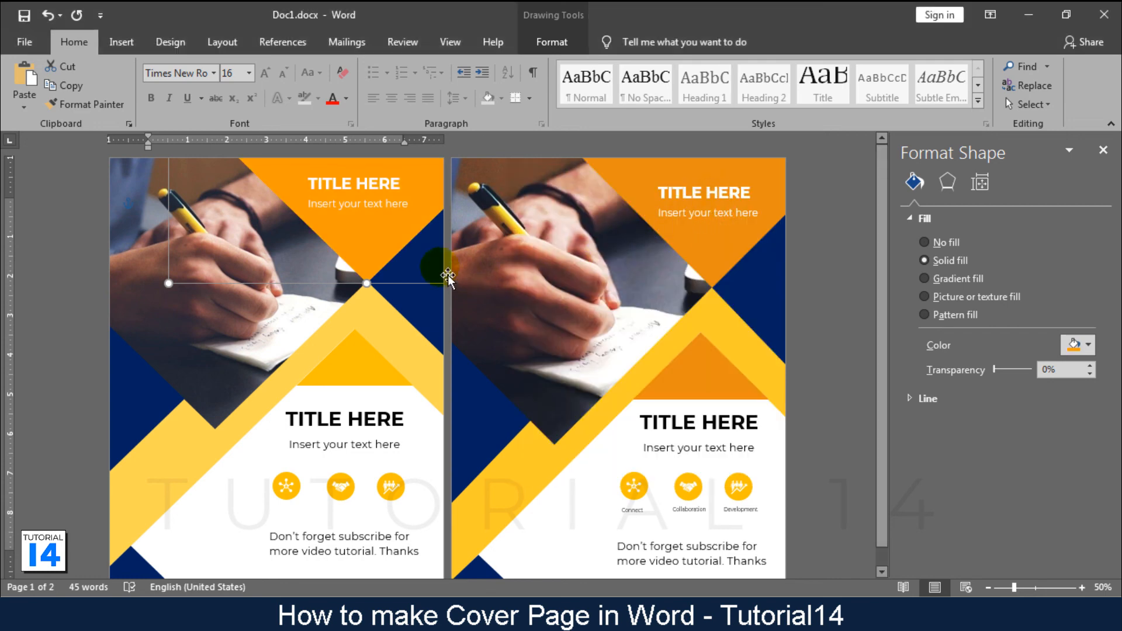
# Fill the small triangle above the new cover's lower title with the recently used deeper orange and close the shape formatting options.
pyautogui.click(369, 375)
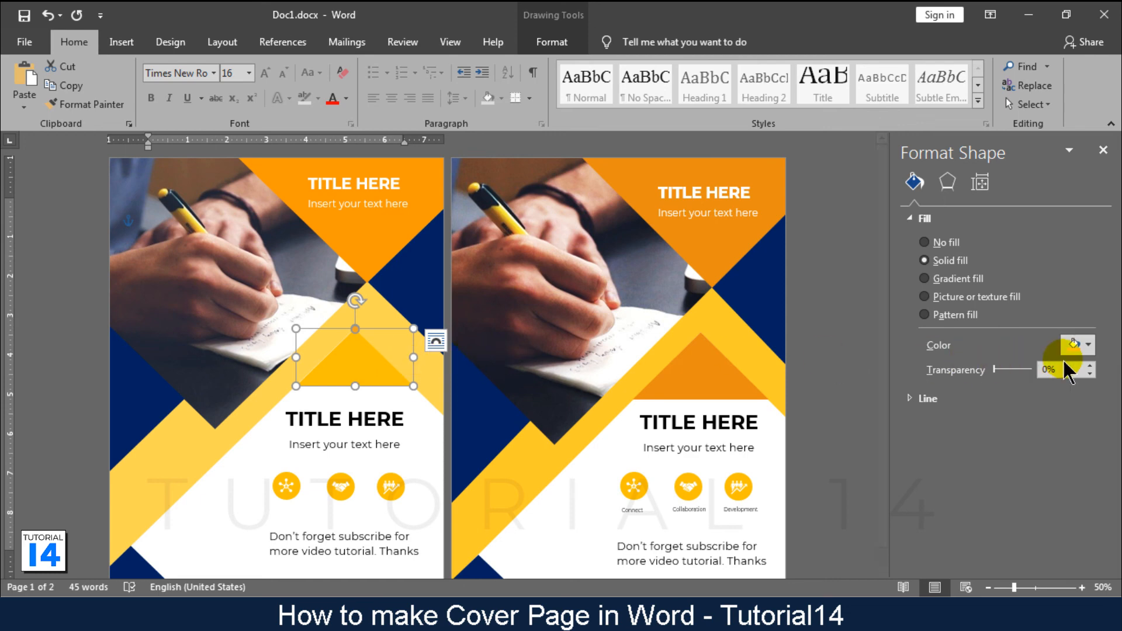
pyautogui.click(1074, 345)
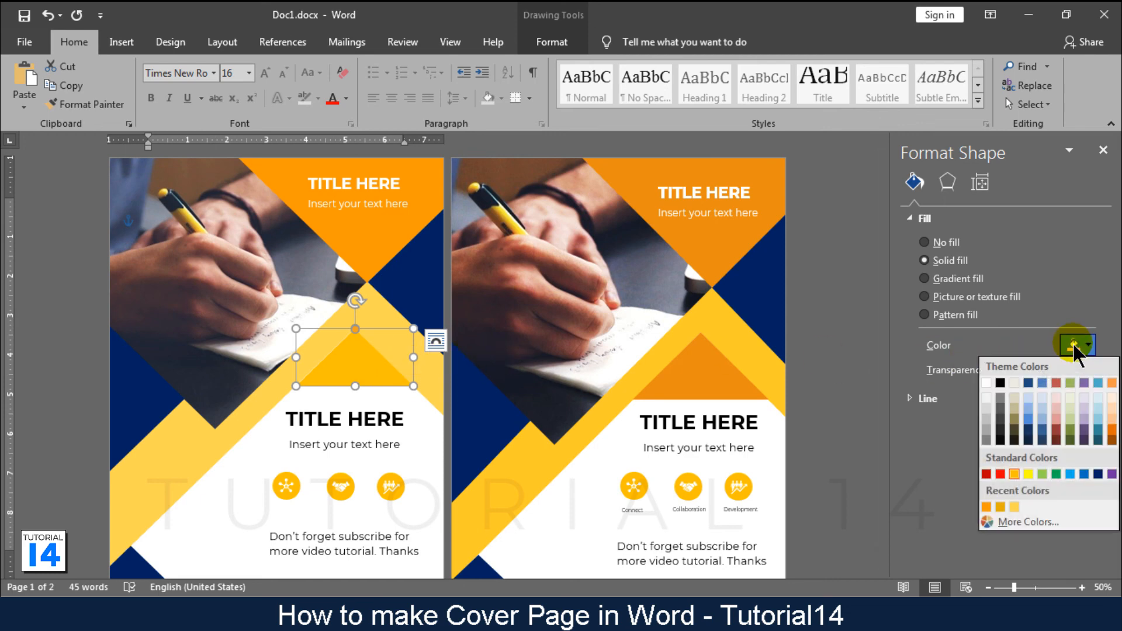
pyautogui.click(985, 507)
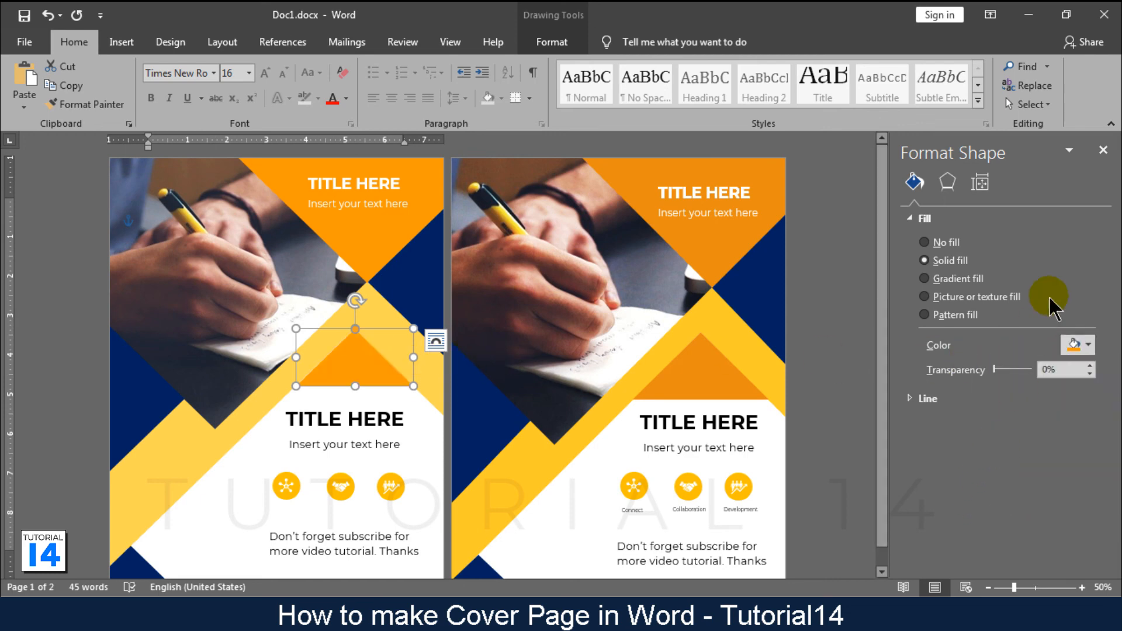
pyautogui.click(1102, 151)
pyautogui.click(987, 305)
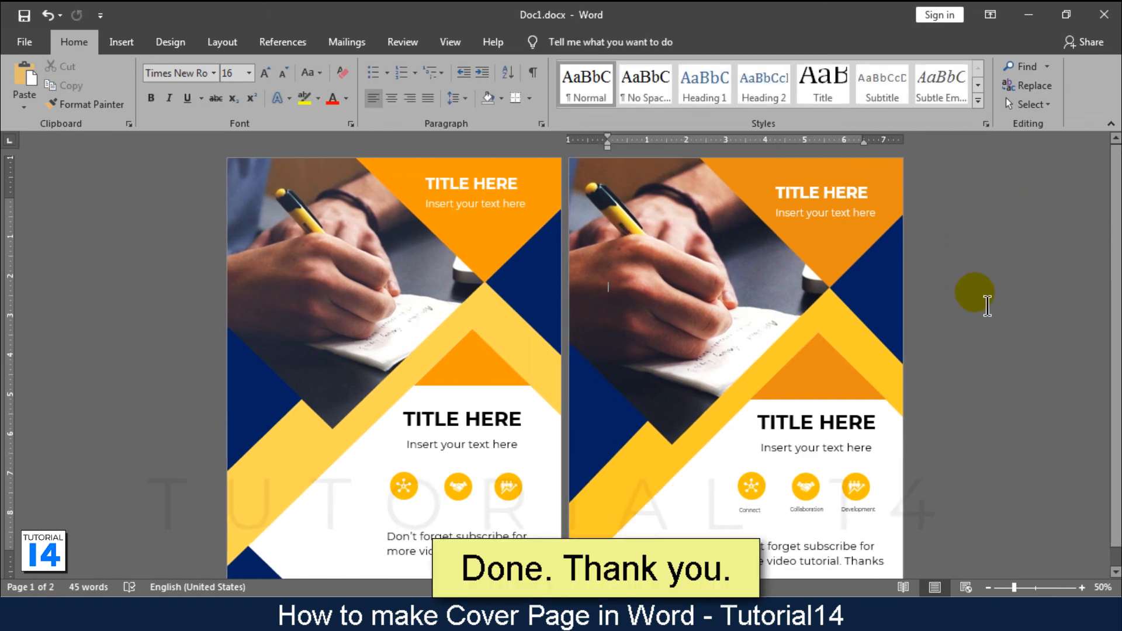